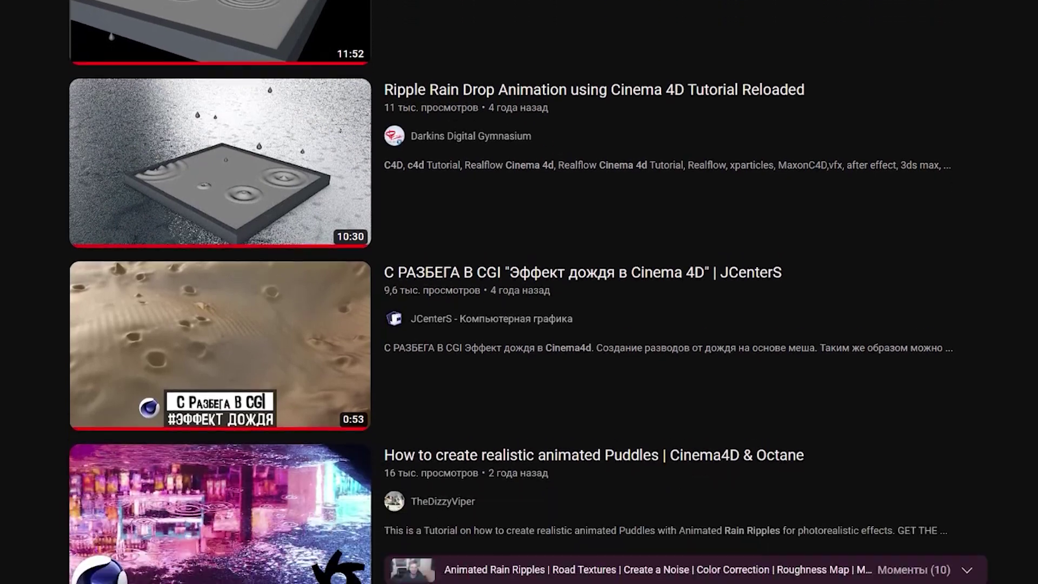
Step: Browse the video search results for Cinema 4D rain ripple tutorials
scroll(506, 292, "down", 8)
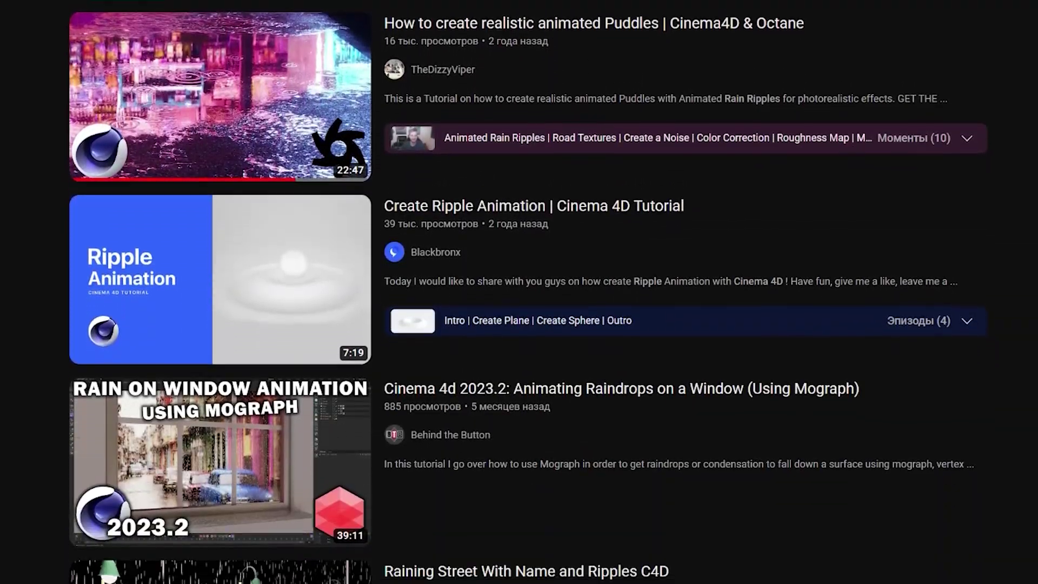
scroll(506, 291, "down", 10)
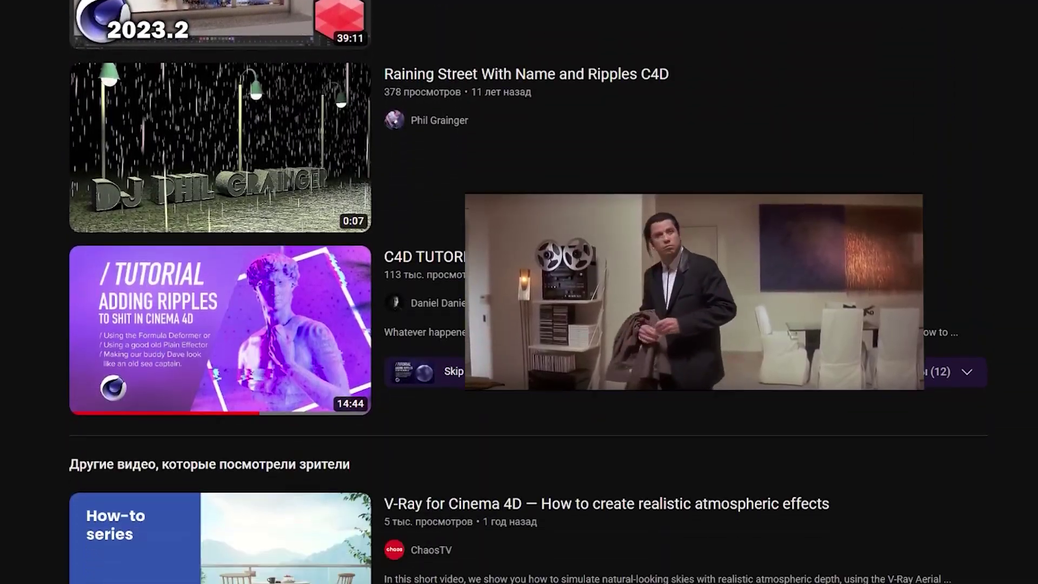
scroll(506, 292, "down", 13)
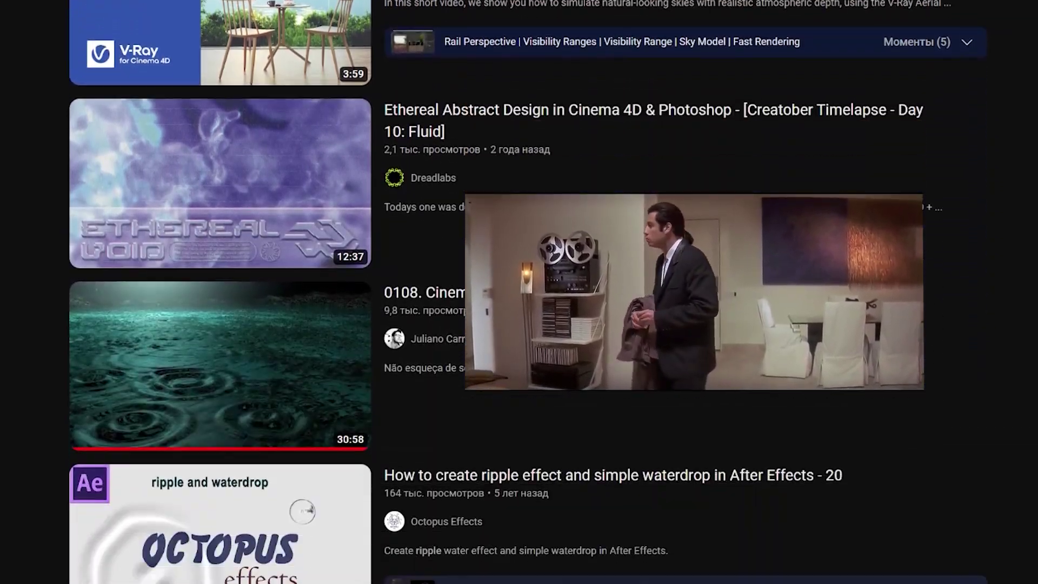
scroll(505, 292, "down", 6)
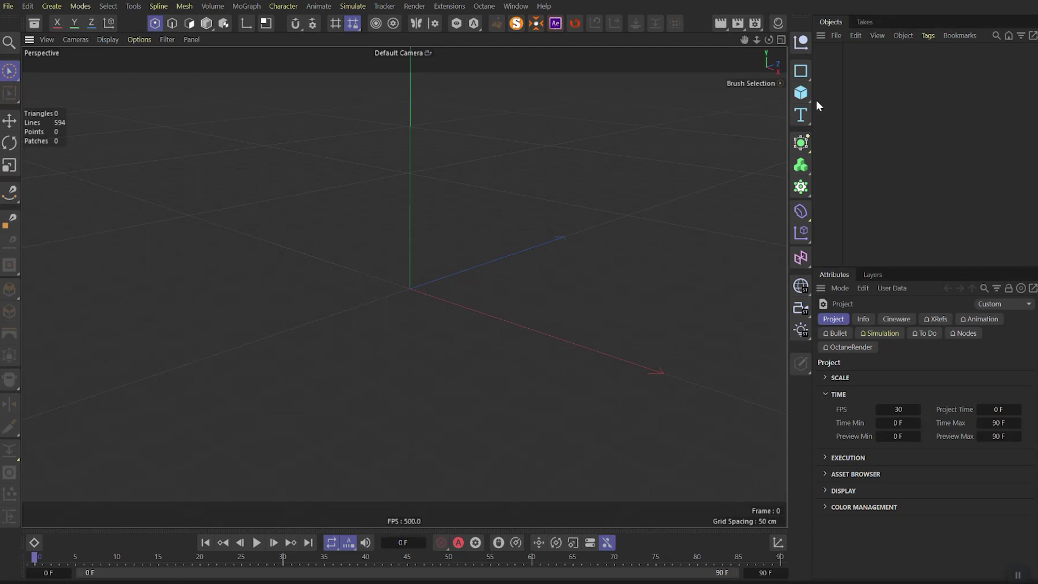
Step: In Cinema 4D, add a plane primitive and show its segment lines with Gouraud Shading (Lines)
left_click_drag(805, 97, 825, 139)
left_click(859, 137)
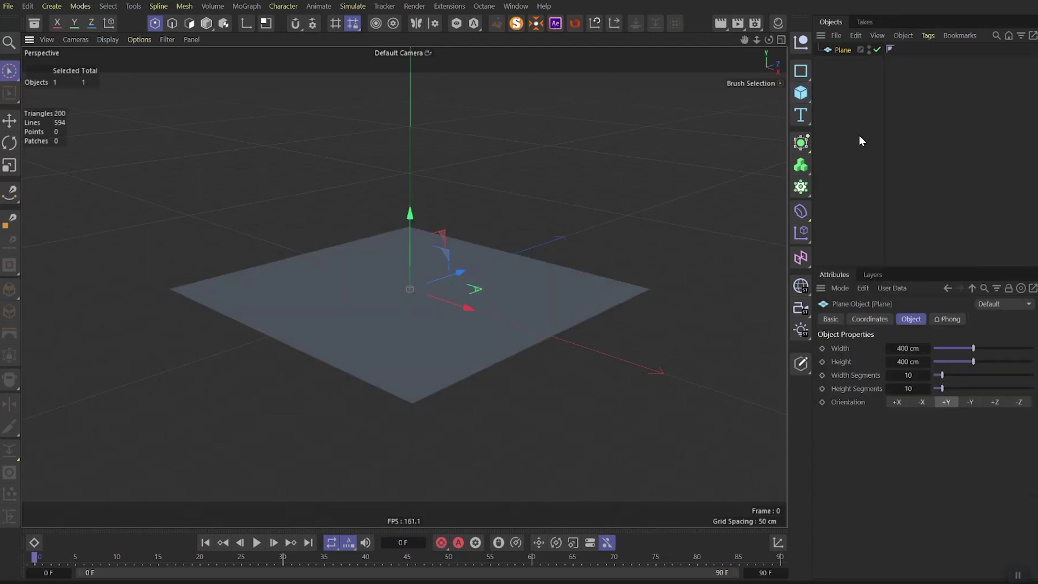
key("n")
key("b")
Step: Set the plane's width and height segments to 500 and return to shading without lines
left_click(908, 377)
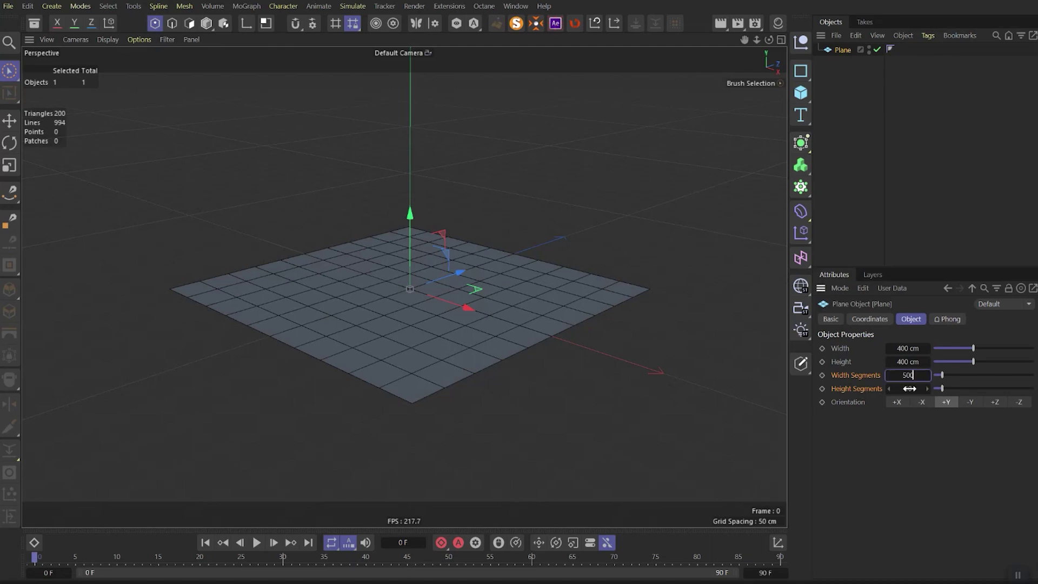
key("Return")
scroll(503, 339, "up", 5)
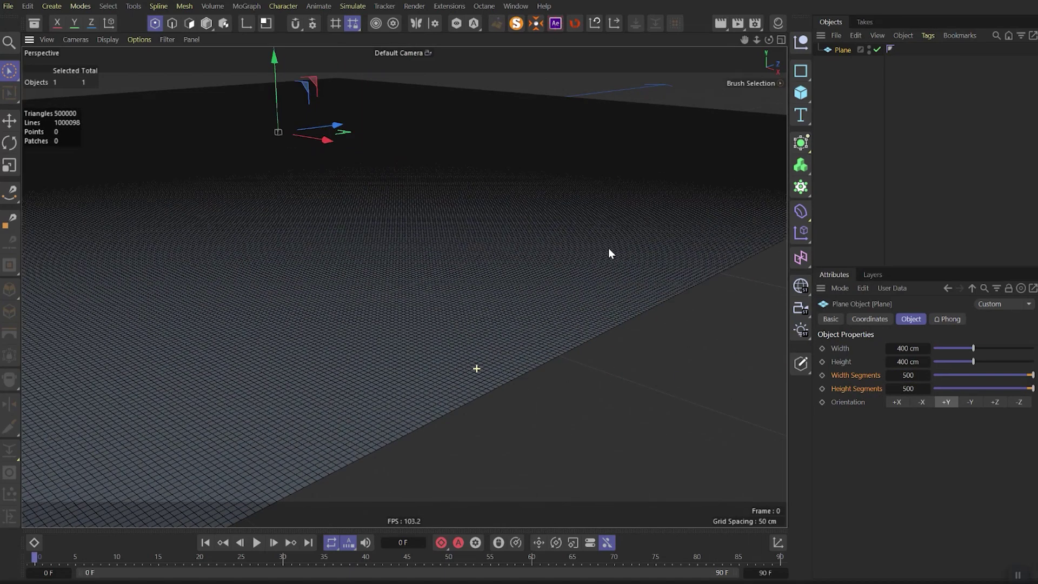
scroll(601, 258, "down", 5)
key("n")
key("a")
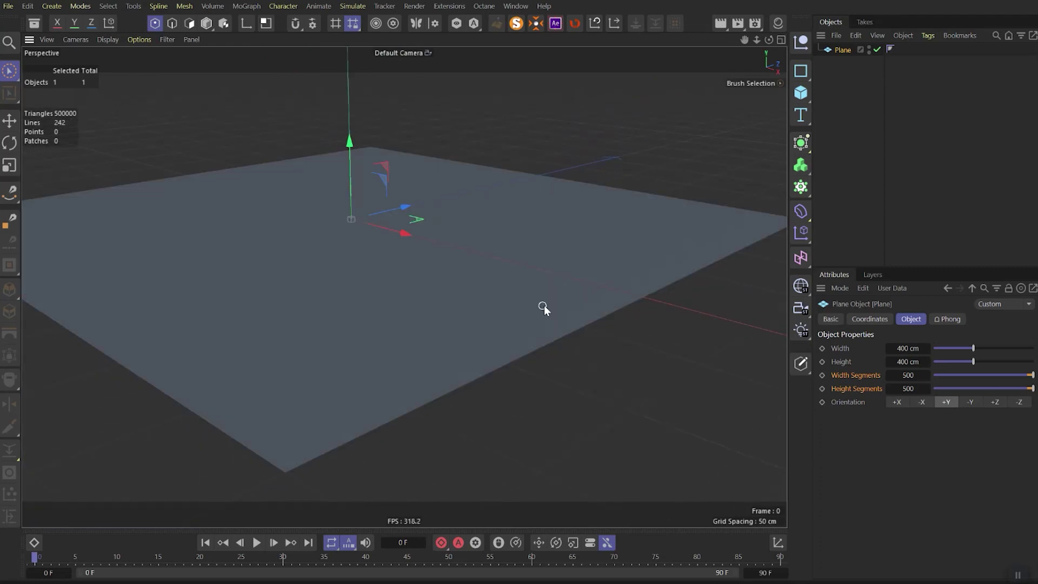
Step: Convert the plane into an editable polygon object
left_click_drag(544, 306, 588, 323, "alt")
left_click(839, 50)
key("c")
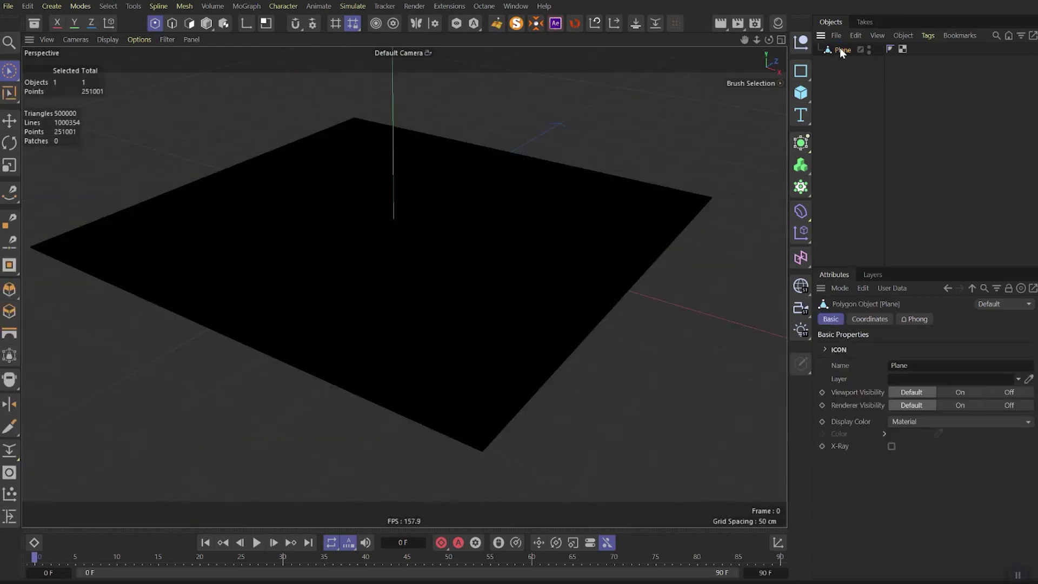
left_click(865, 75)
left_click(839, 51)
Step: Brush-select a small group of points near the plane's edge and create a vertex map with Set Vertex Weight
left_click(611, 365)
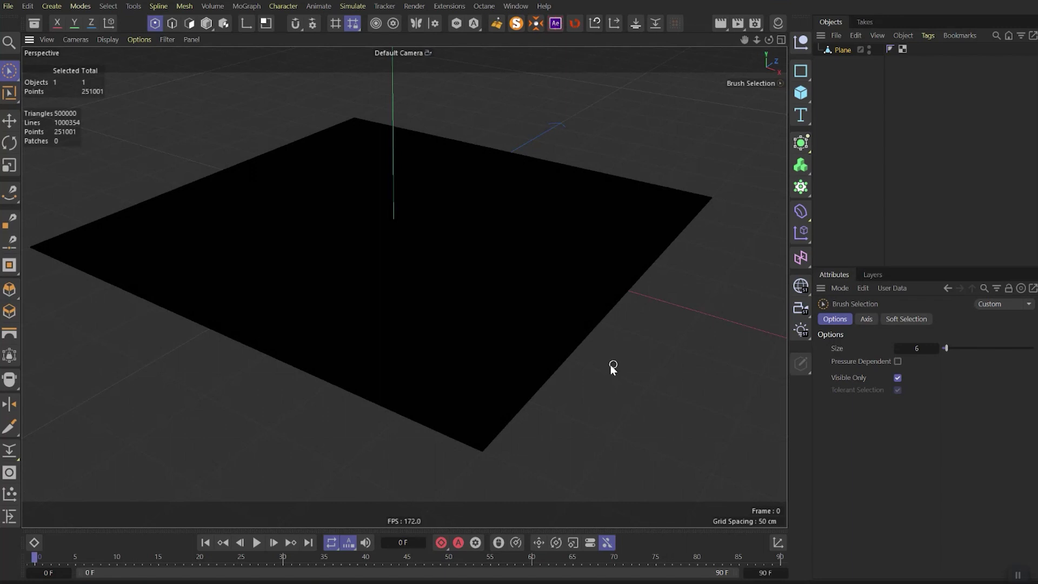
left_click(534, 367)
left_click(109, 8)
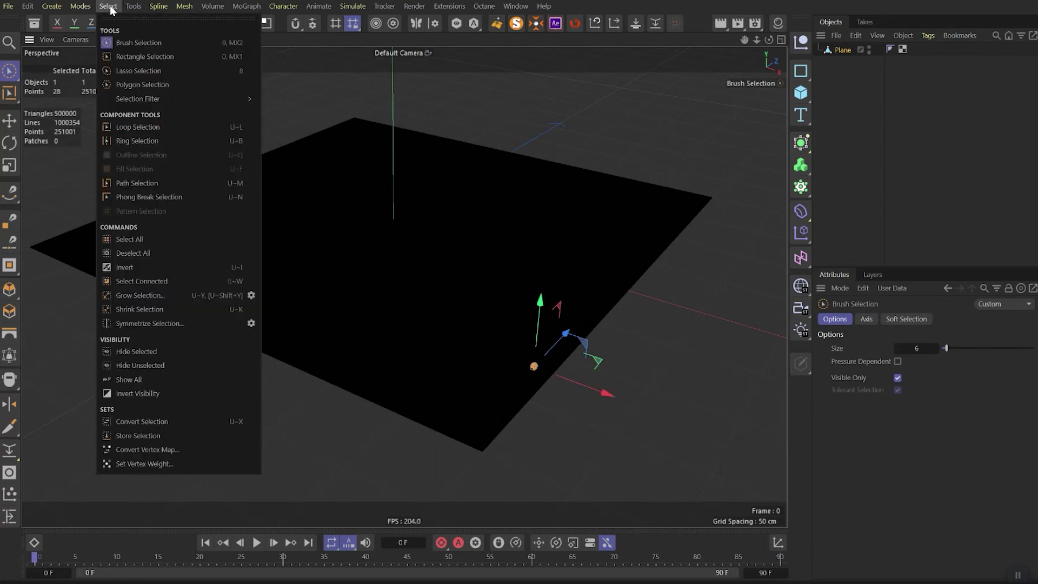
left_click(163, 464)
key("Return")
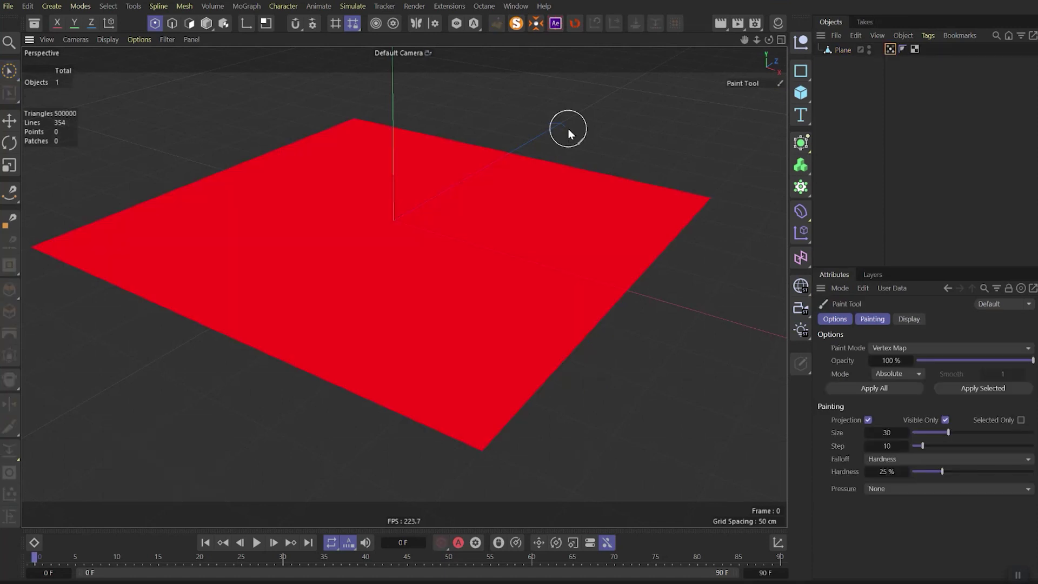
Step: Add a particle emitter and raise it above the plane
key("shift+c")
type("emitter")
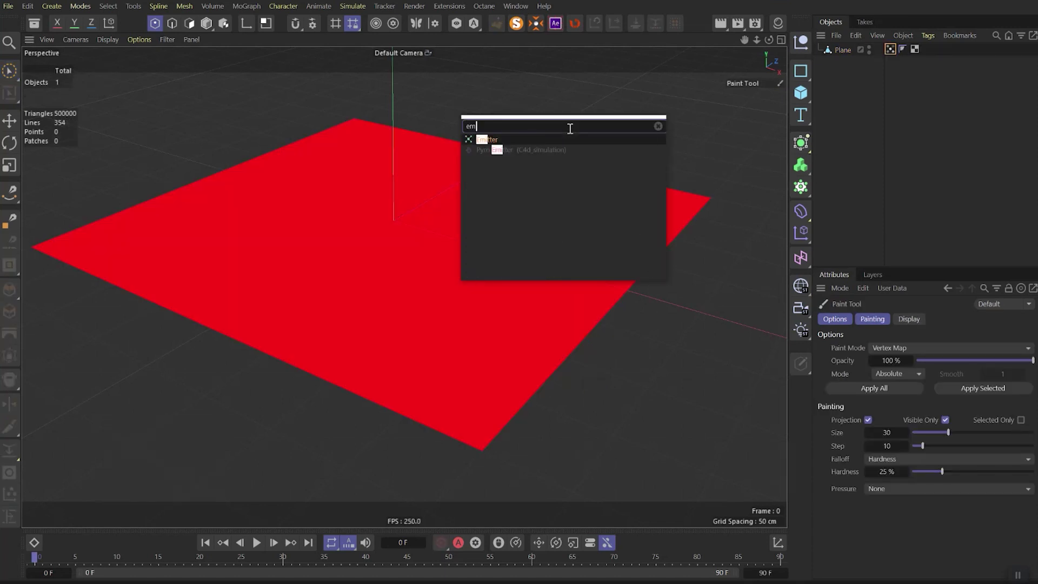
key("Return")
key("e")
left_click_drag(390, 166, 403, 71)
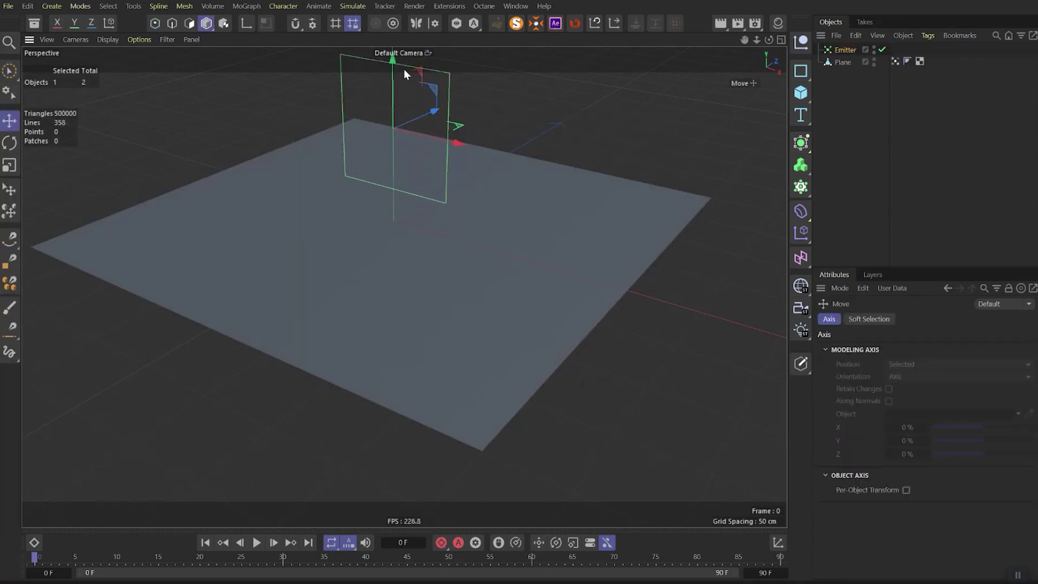
Step: Rotate the emitter to face down at the plane and scale it up to almost the plane's full size
key("r")
left_click_drag(368, 124, 405, 87)
middle_click(490, 215)
middle_click(598, 196)
key("t")
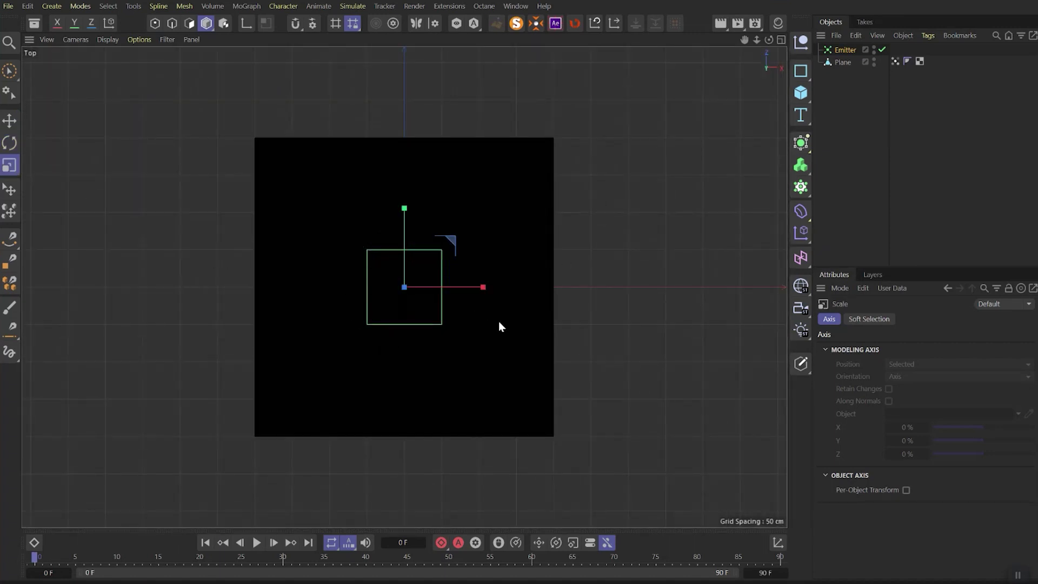
mouse_move(499, 321)
left_mouse_down()
mouse_move(709, 338)
mouse_move(565, 313)
mouse_move(714, 237)
mouse_move(776, 238)
left_mouse_up()
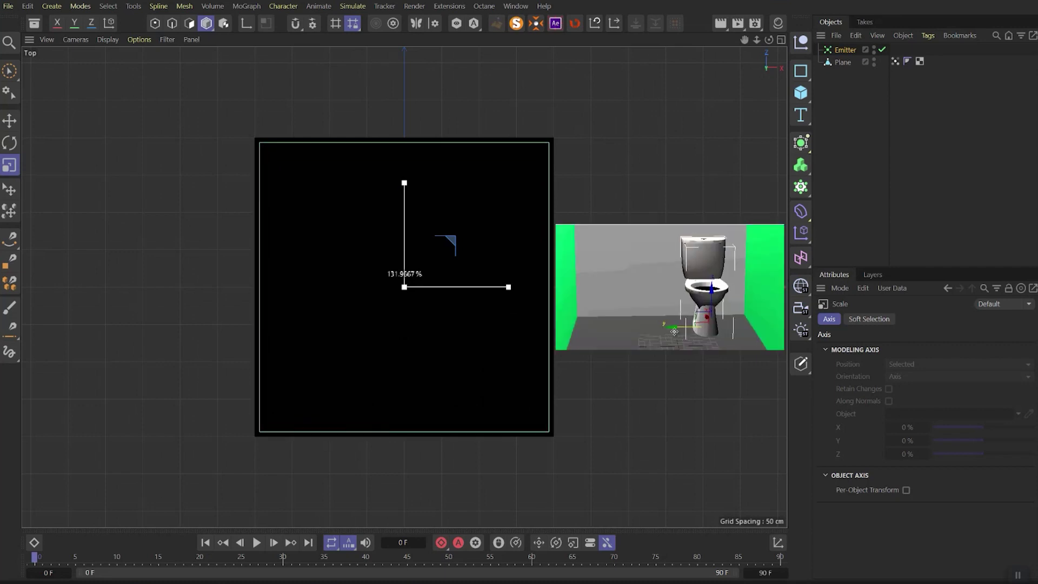
Step: Raise the enlarged emitter higher above the plane
key("F1")
key("e")
right_click_drag(421, 225, 423, 268, "alt")
left_click_drag(423, 268, 397, 207, "alt")
left_click_drag(397, 207, 398, 184)
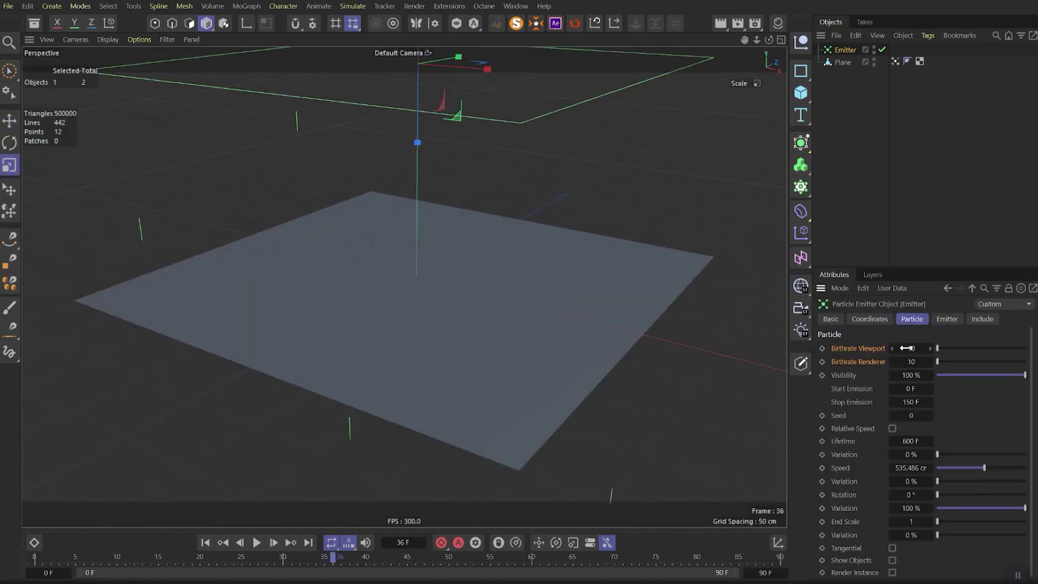
Step: Set the emitter's viewport and renderer birthrates to 150 and Stop Emission to 40 F
double_click(908, 348)
type("150")
key("Return")
double_click(911, 402)
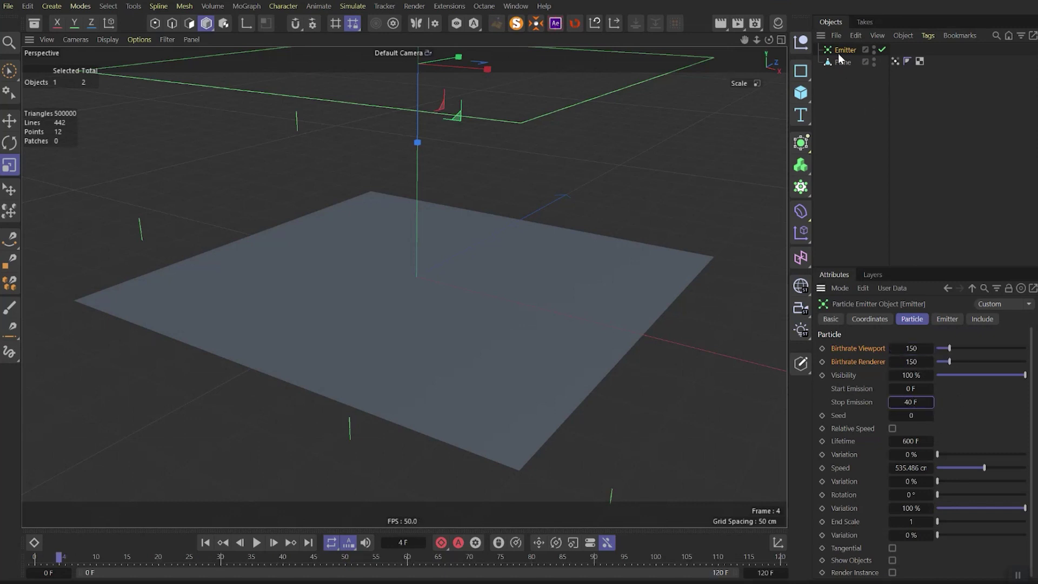
Step: Enable Use Fields on the plane's vertex map tag and delete its default Freeze layer
left_click(893, 61)
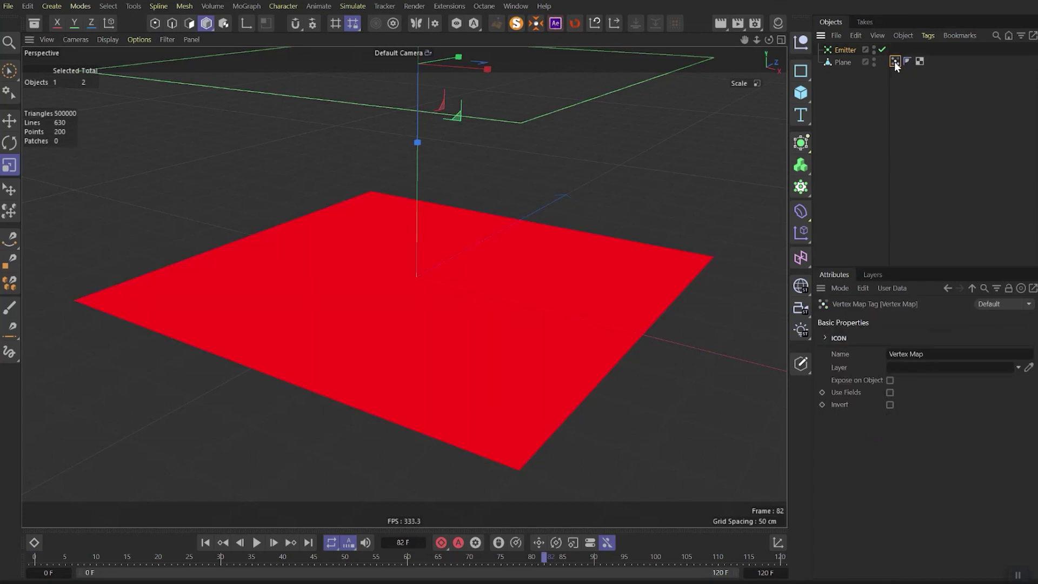
left_click(890, 392)
left_click(870, 388)
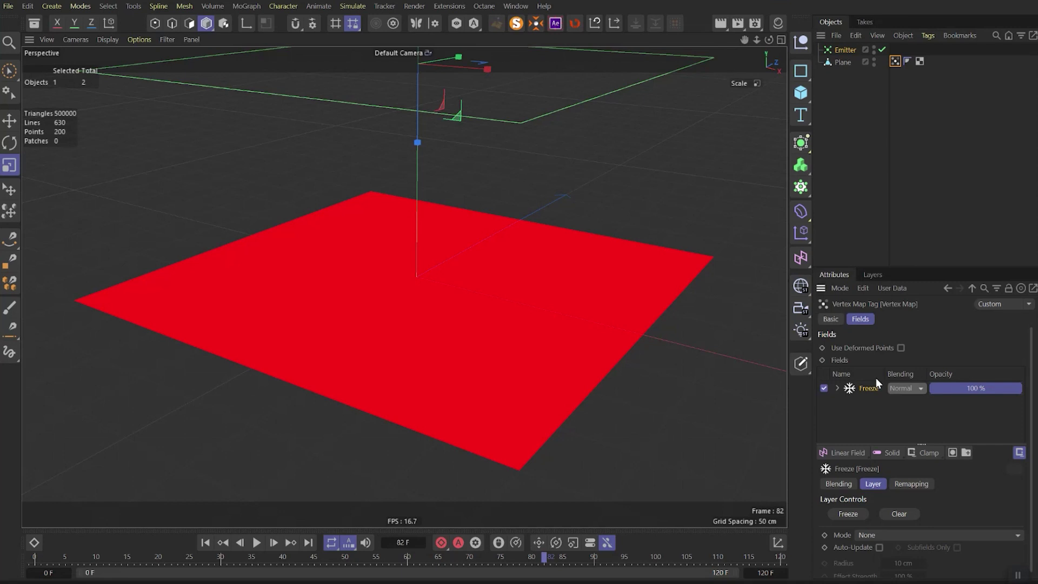
key("Delete")
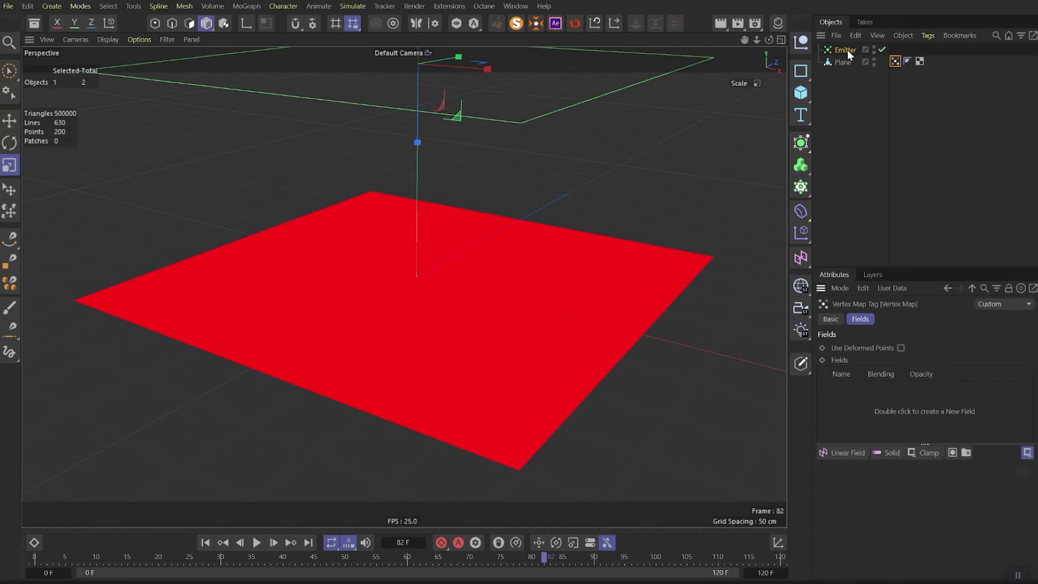
Step: Add the emitter to the vertex map's fields as a Particle Object and play the animation
left_click_drag(848, 50, 855, 397)
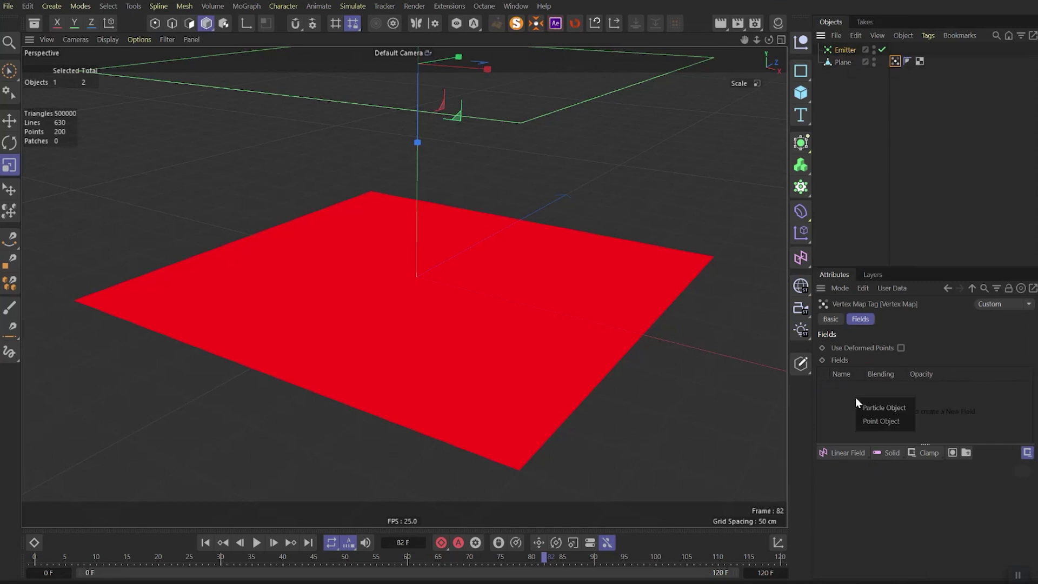
left_click(887, 408)
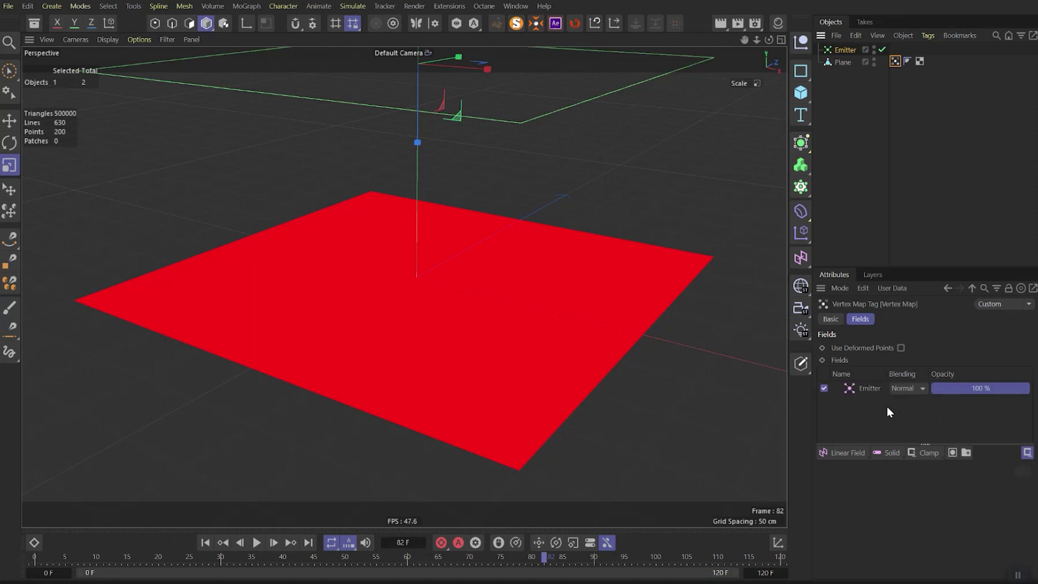
key("F8")
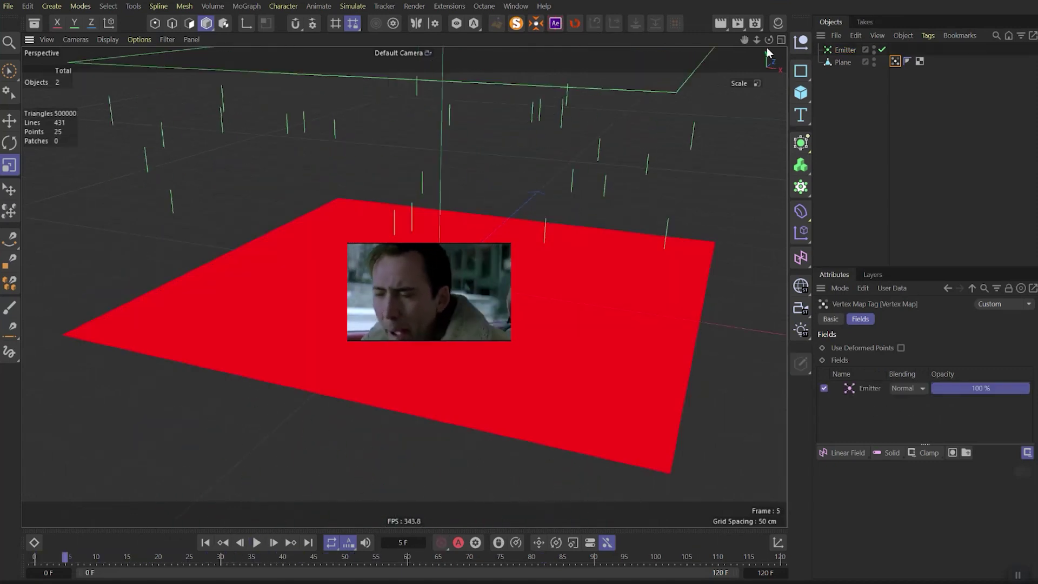
Step: Duplicate the emitter and rename the copy "Emitter sub"
left_click(845, 50)
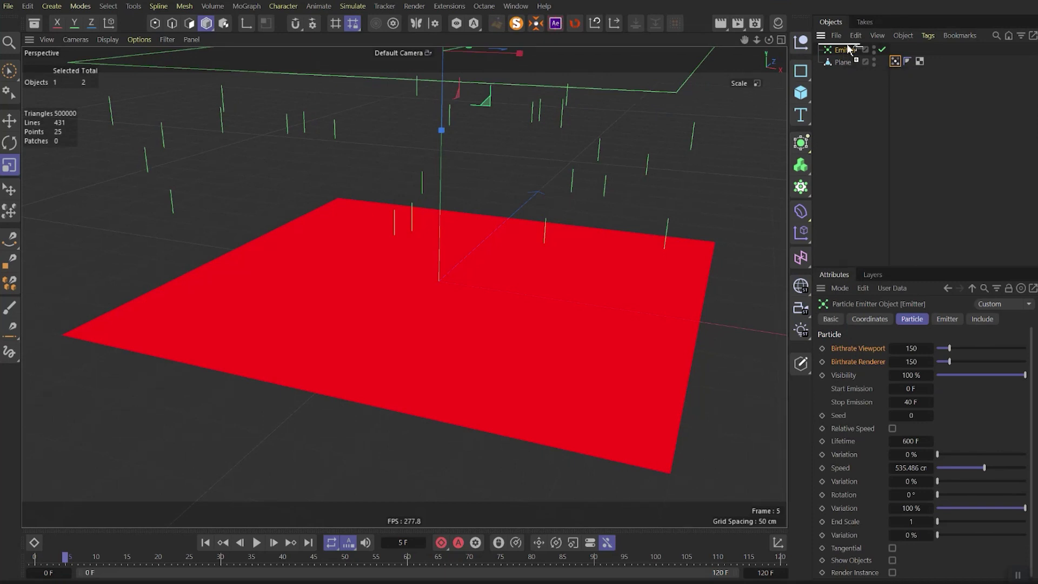
left_click_drag(848, 49, 848, 49, "ctrl")
double_click(843, 49)
type("Emitter sub")
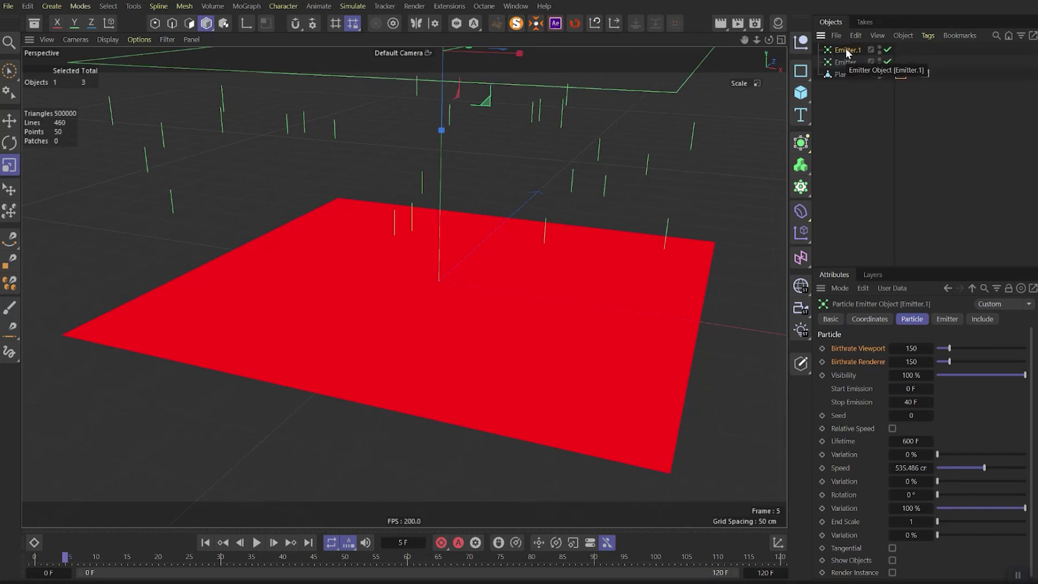
key("Return")
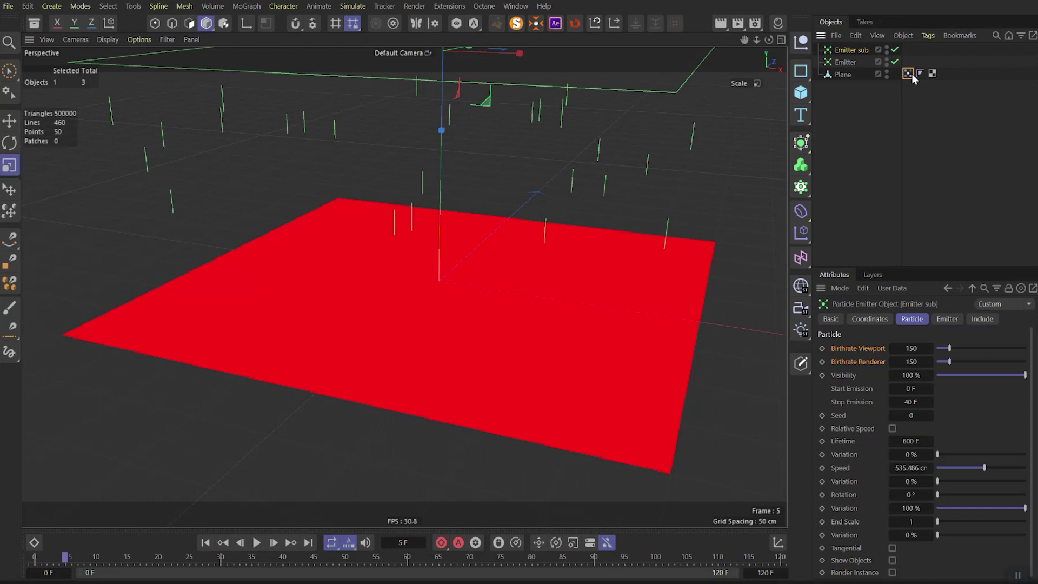
Step: Add Emitter sub to the vertex map's fields as a Particle Object with Subtract blending
left_click(908, 74)
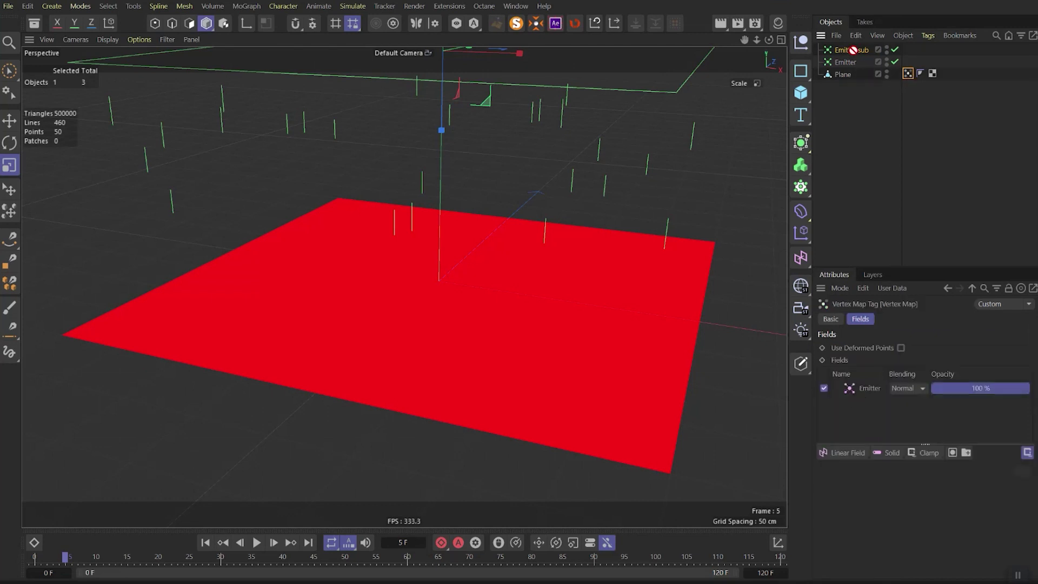
left_click_drag(852, 50, 873, 388)
left_click(878, 397)
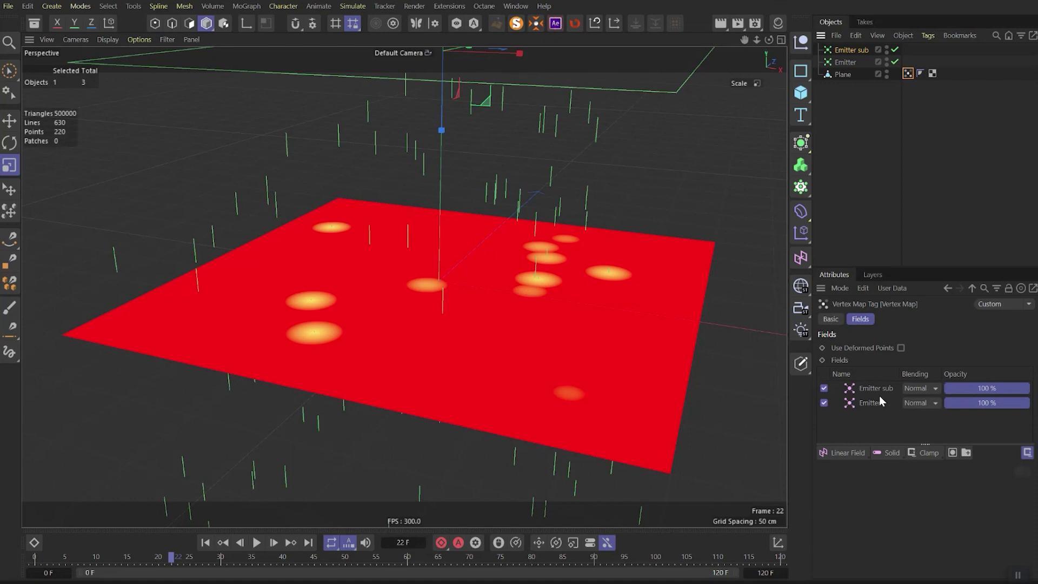
left_click(915, 389)
left_click(925, 432)
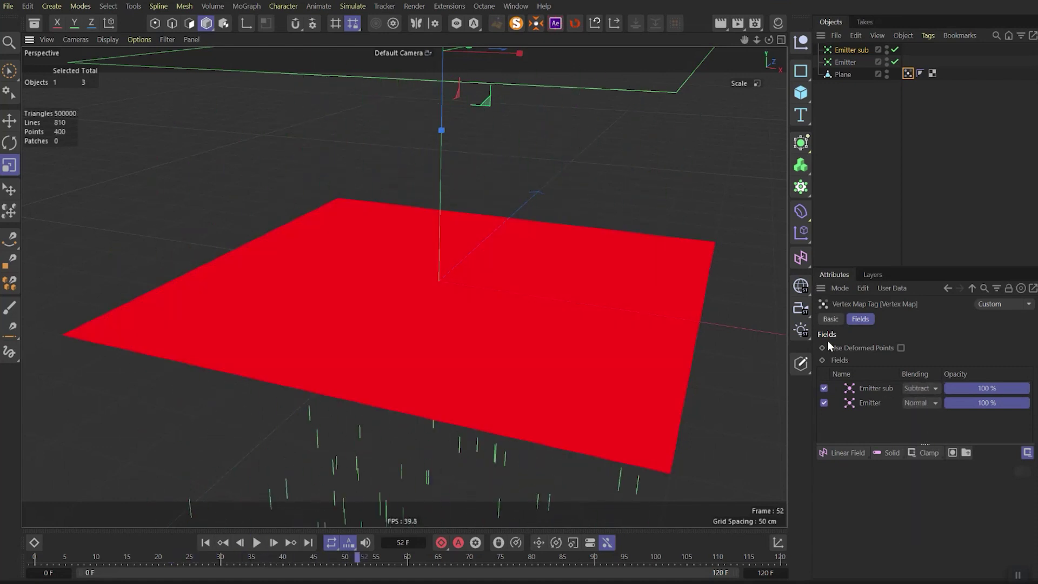
Step: Set the Emitter sub field layer's radius to 15 cm and play the animation
left_click(874, 403)
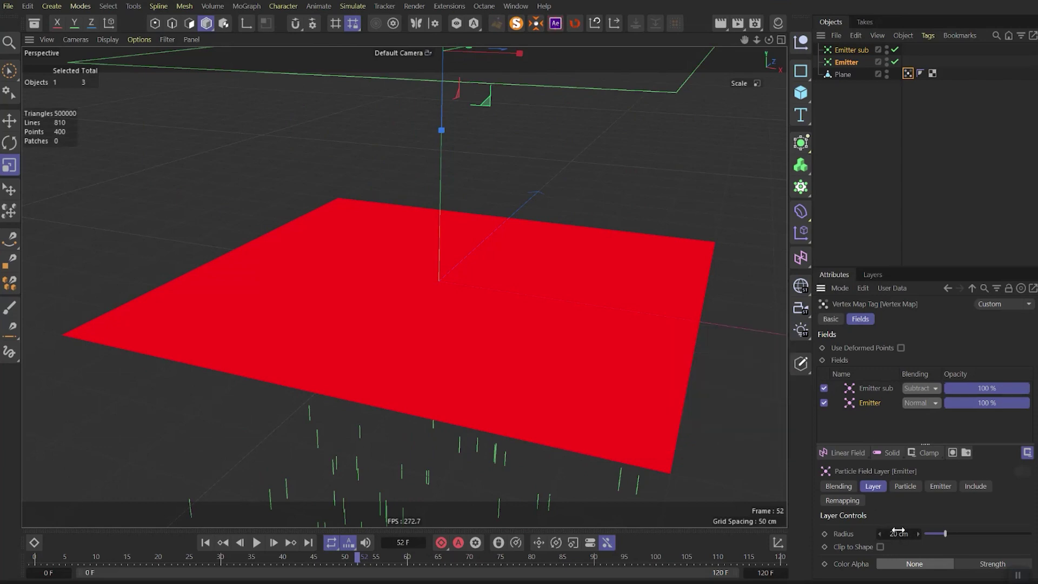
left_click(876, 389)
left_click(900, 534)
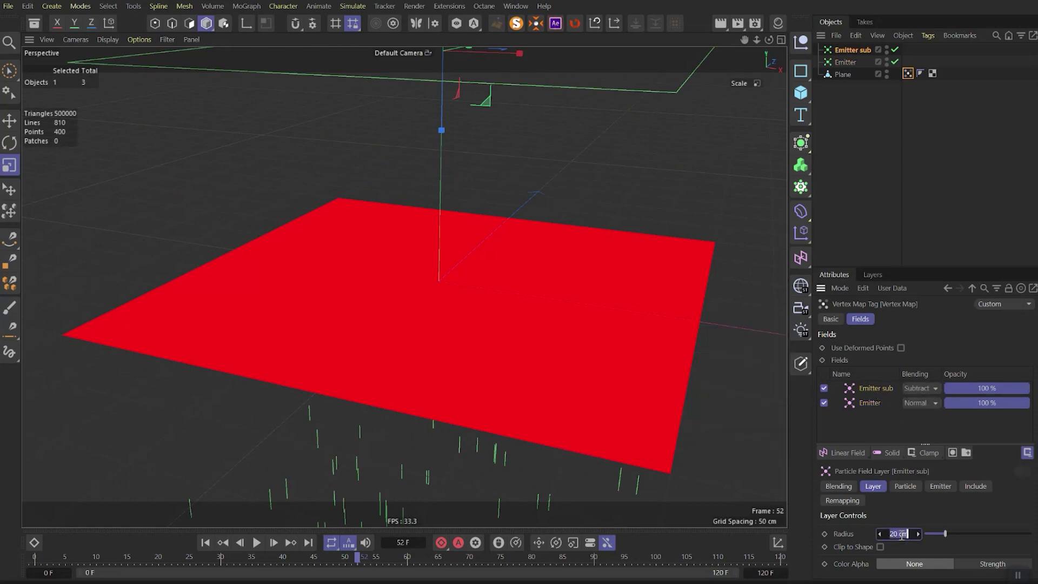
type("15")
key("Return")
key("F8")
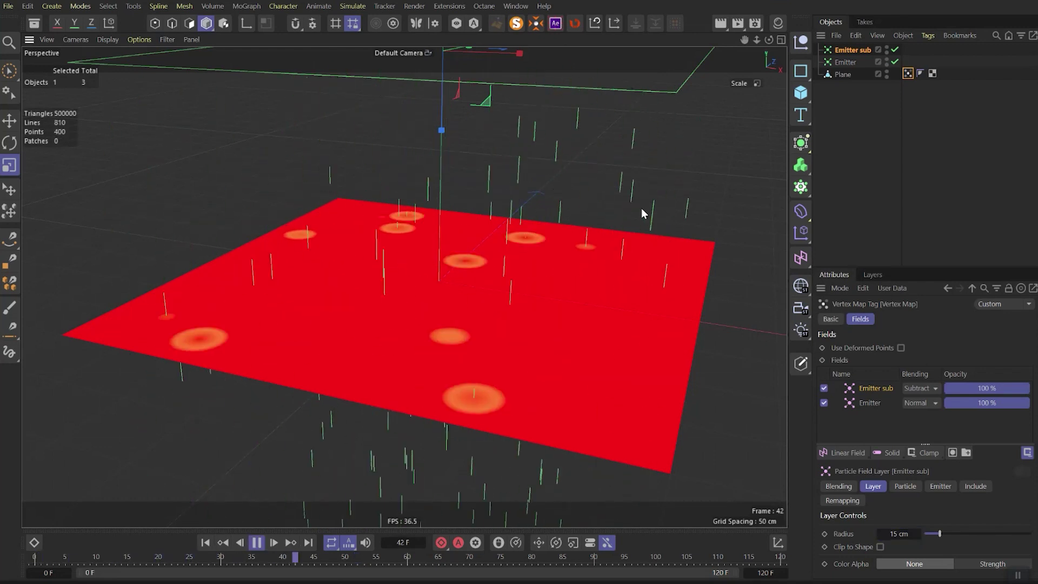
Step: Add a Curve modifier layer above the two emitter layers in the vertex map's fields
left_click(922, 453)
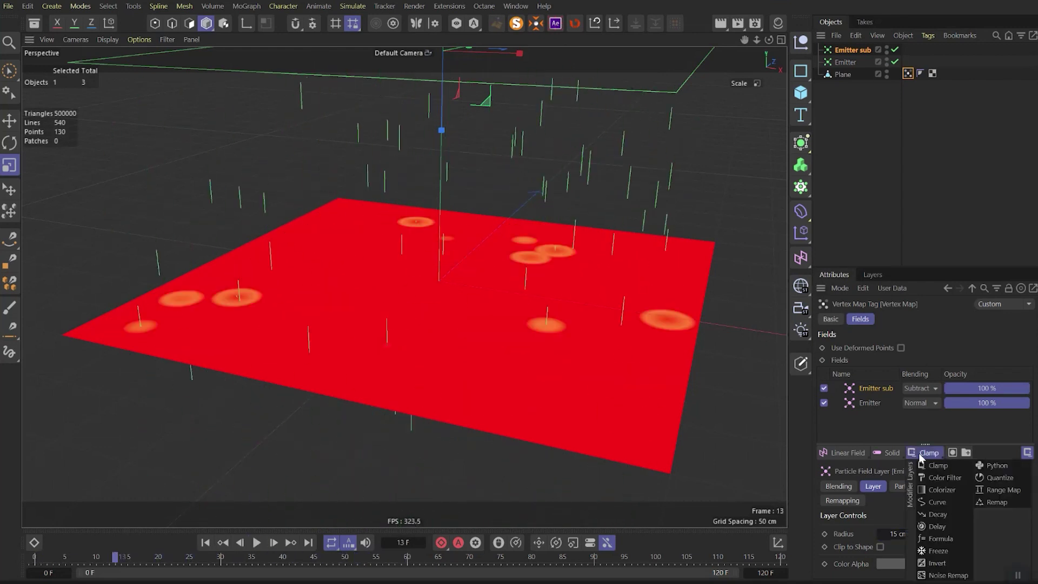
left_click(938, 502)
scroll(1033, 482, "down", 2)
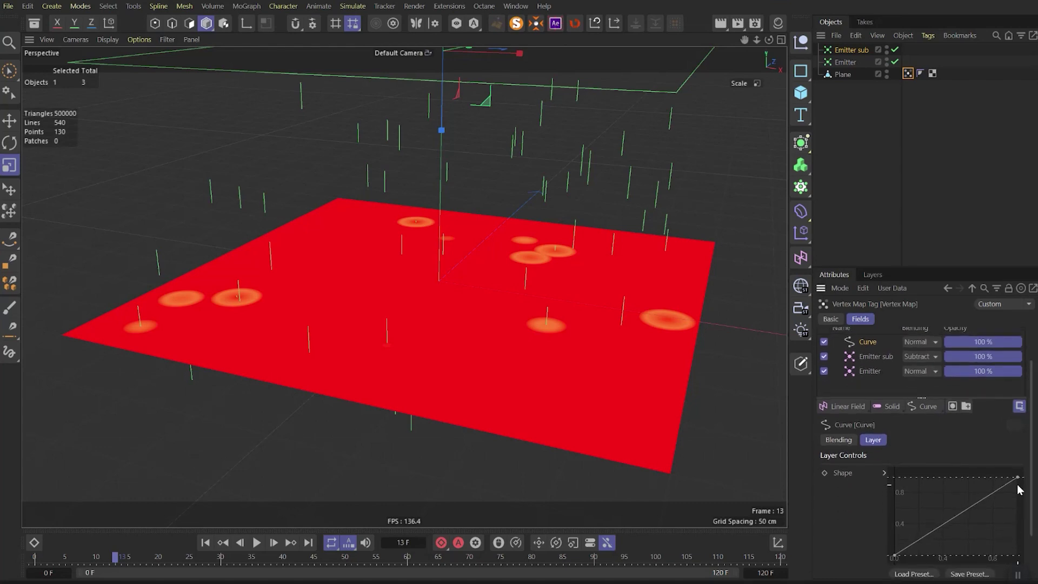
Step: Steepen the Curve layer's shape by moving its end point to about 0.4 and its start point to about 0.2, and play the animation
left_click_drag(1017, 476, 928, 479)
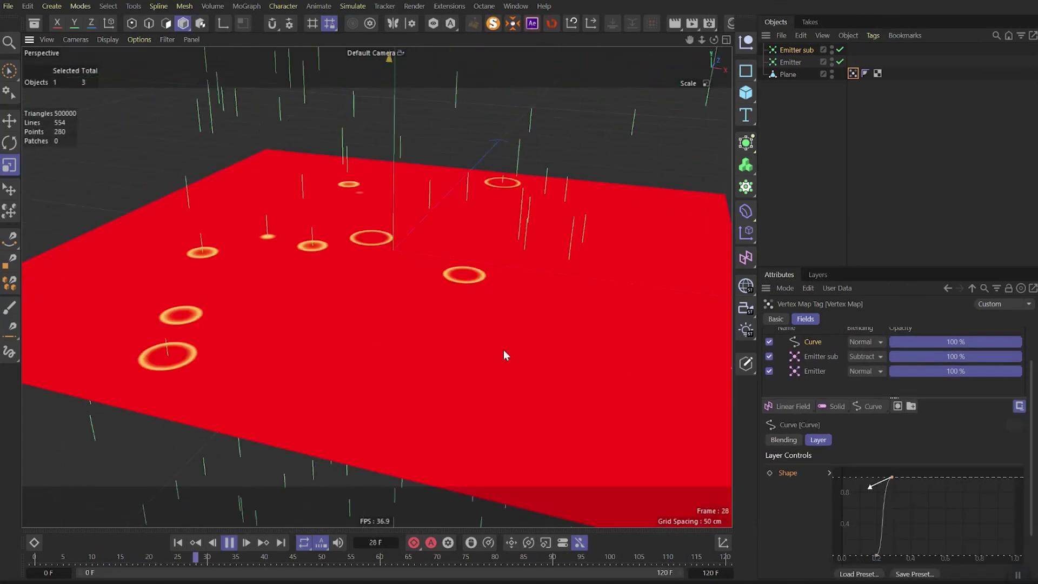
key("space")
Step: Add a Freeze modifier layer above the Curve in Grow mode with a 3 cm radius and 120% effect strength
left_click(868, 405)
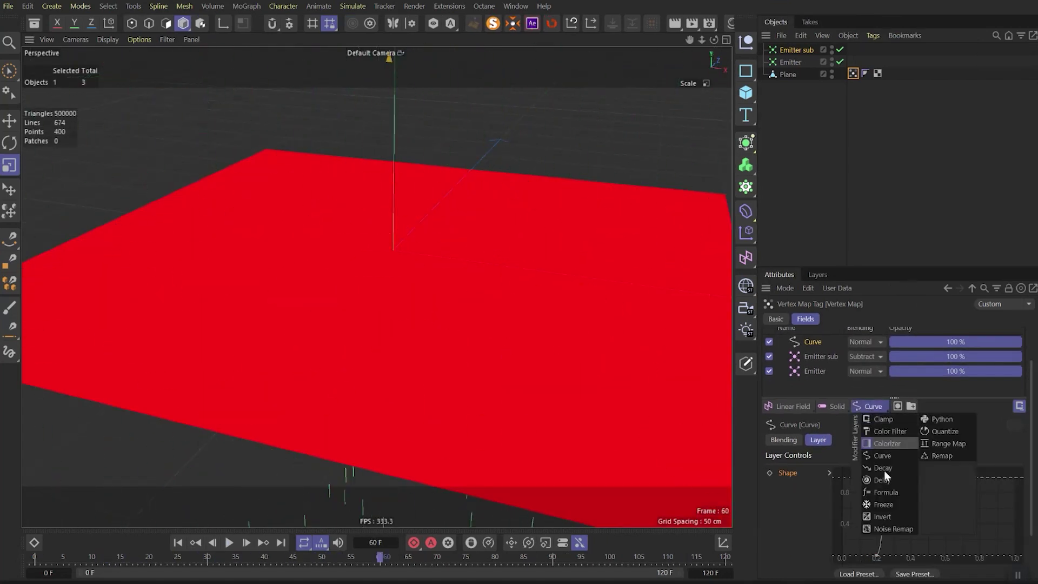
left_click(886, 508)
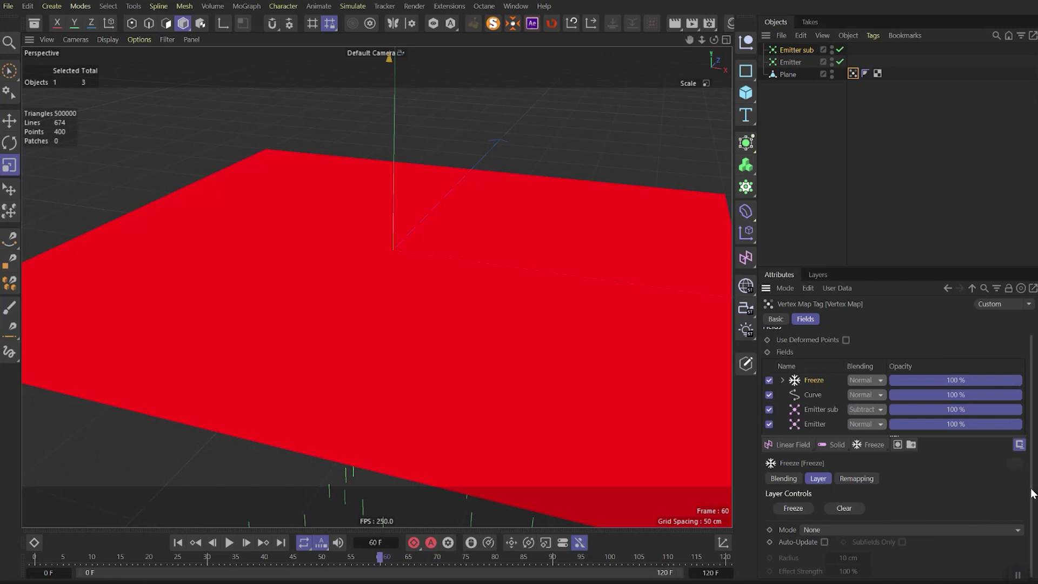
left_click(839, 530)
left_click(830, 515)
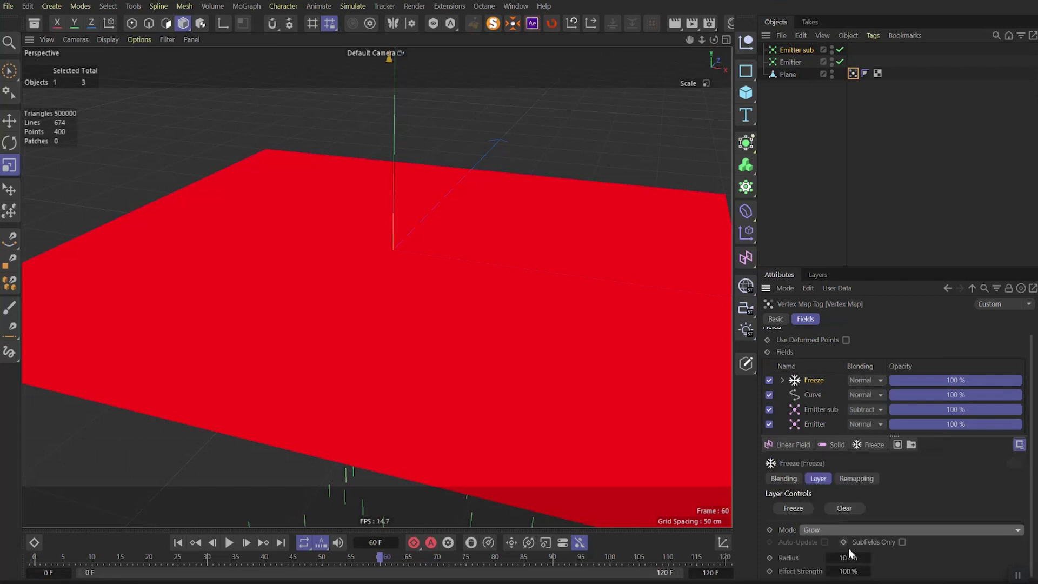
left_click(835, 557)
left_click(849, 570)
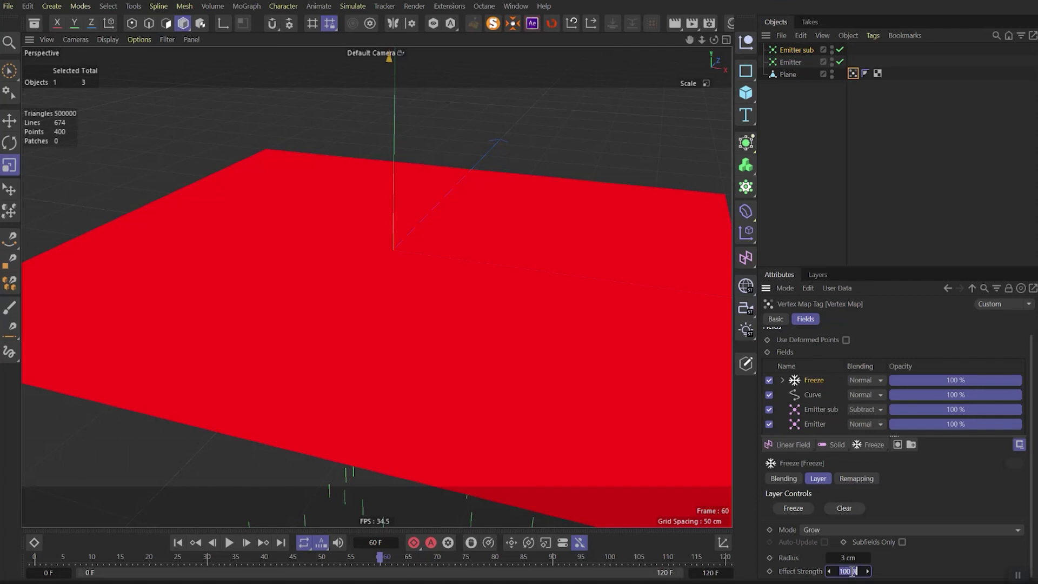
Step: Set the Freeze layer's blending to Max, play the animation, and return to the first frame
left_click(866, 380)
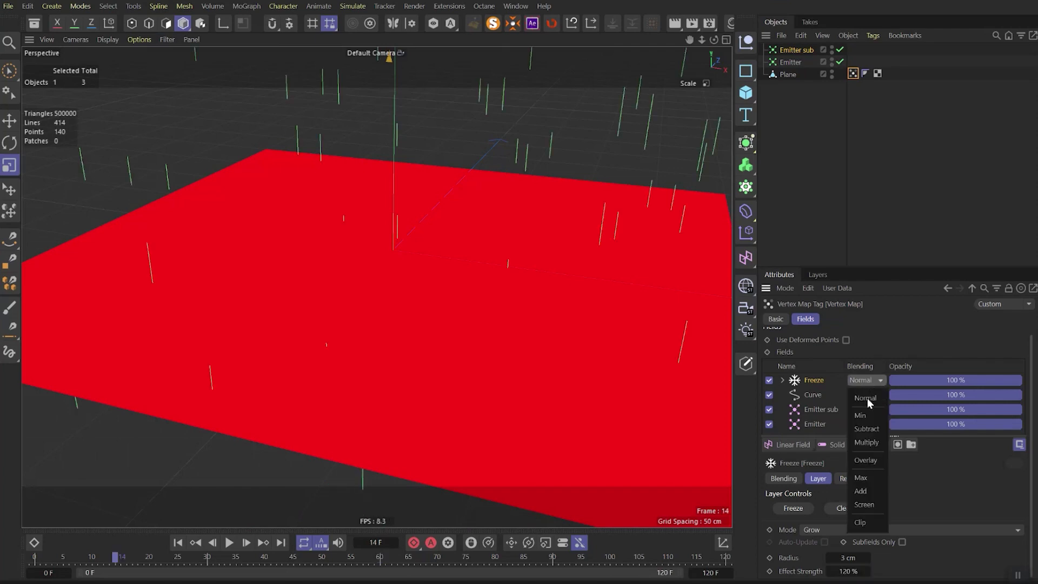
left_click(868, 478)
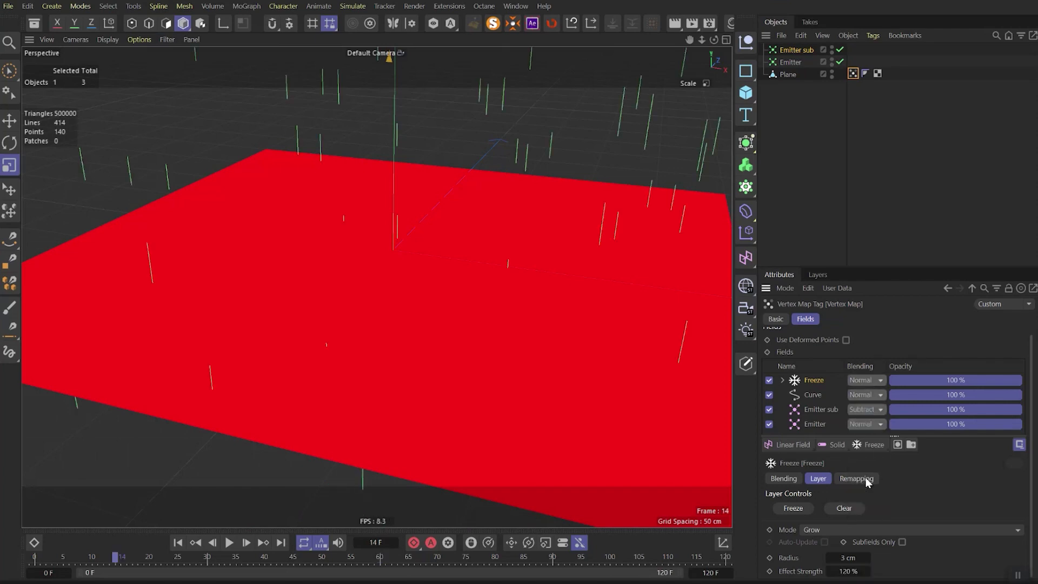
key("F8")
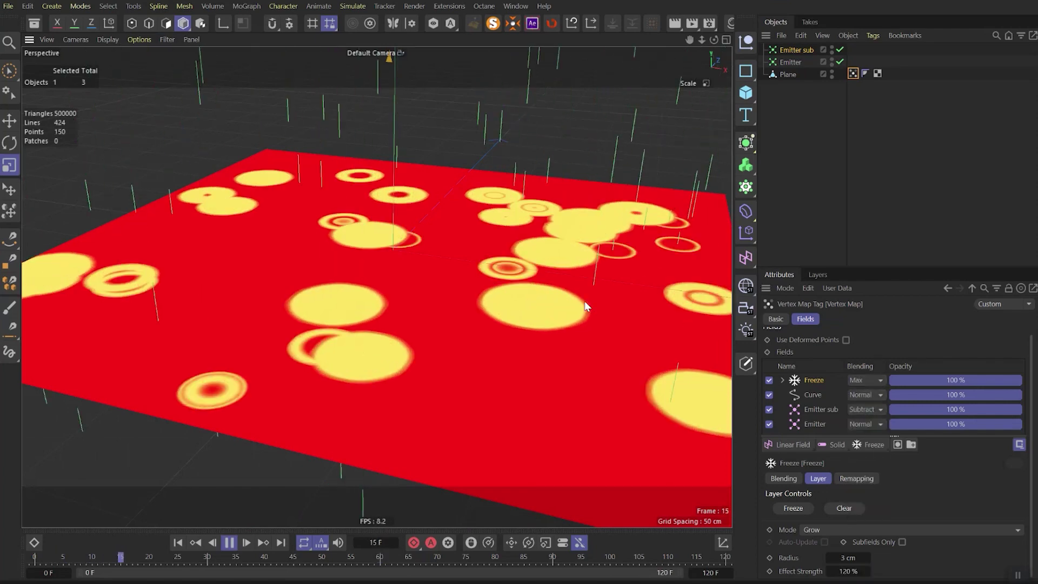
key("F8")
key("shift+f")
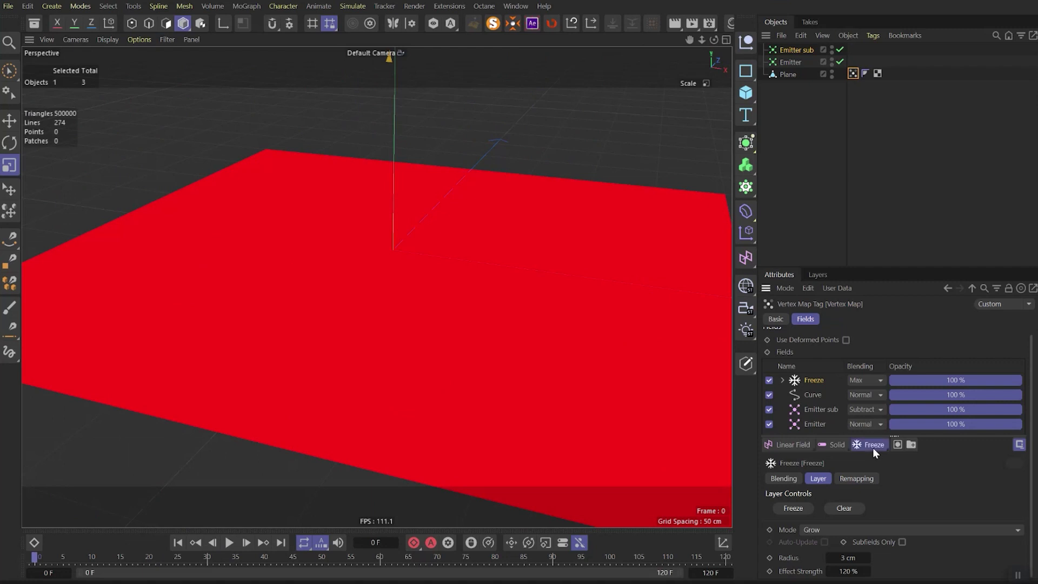
Step: Add a second Freeze layer on top of the vertex map's fields with Subtract blending
left_click(873, 447)
left_click(875, 380)
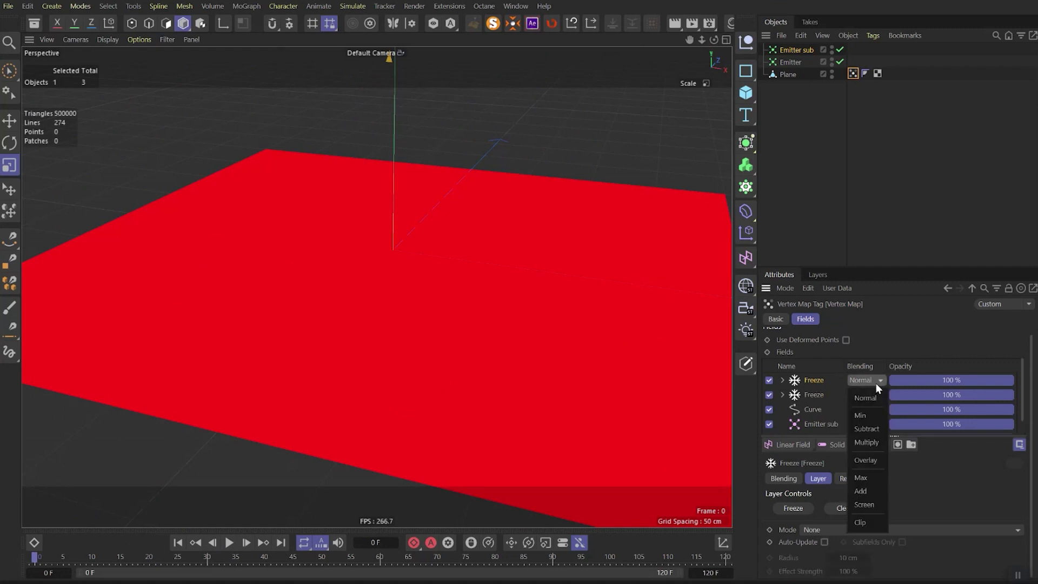
left_click(866, 428)
Step: Set the upper Freeze layer to Grow mode with a 1.8 cm radius and 70% effect strength, and preview the animation
left_click(864, 529)
left_click(860, 470)
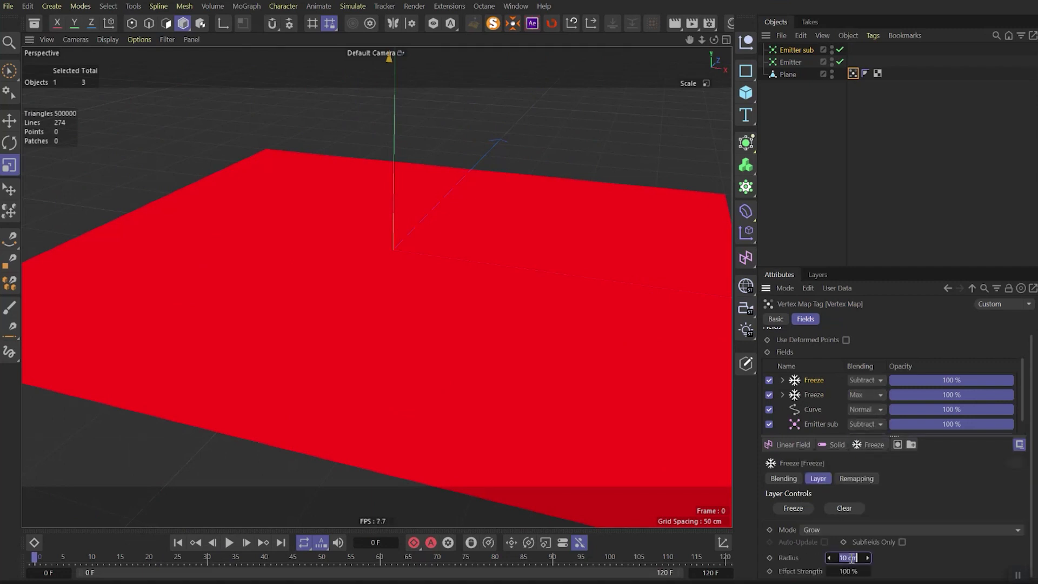
left_click(851, 571)
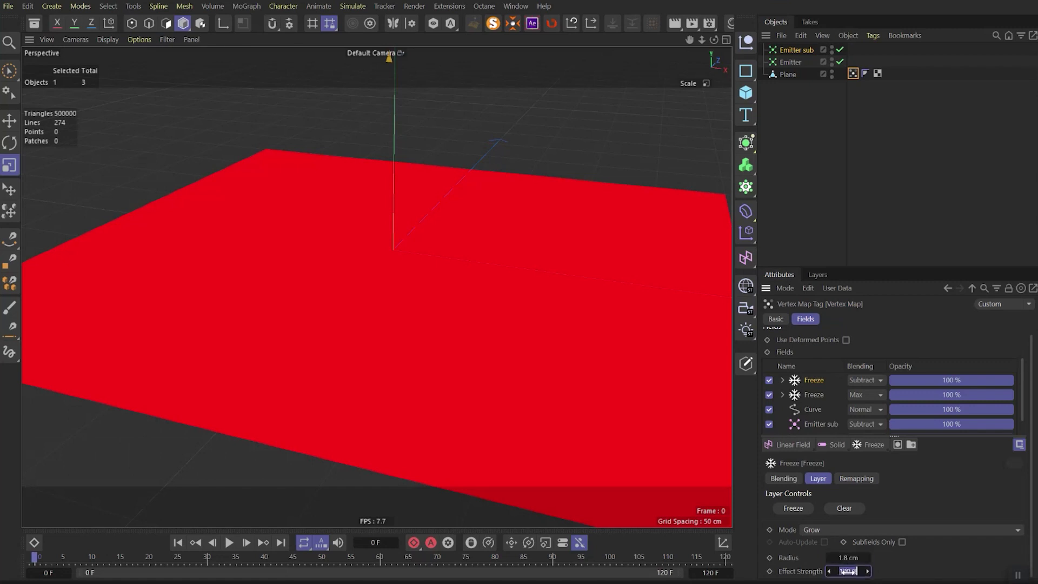
key("Return")
key("F8")
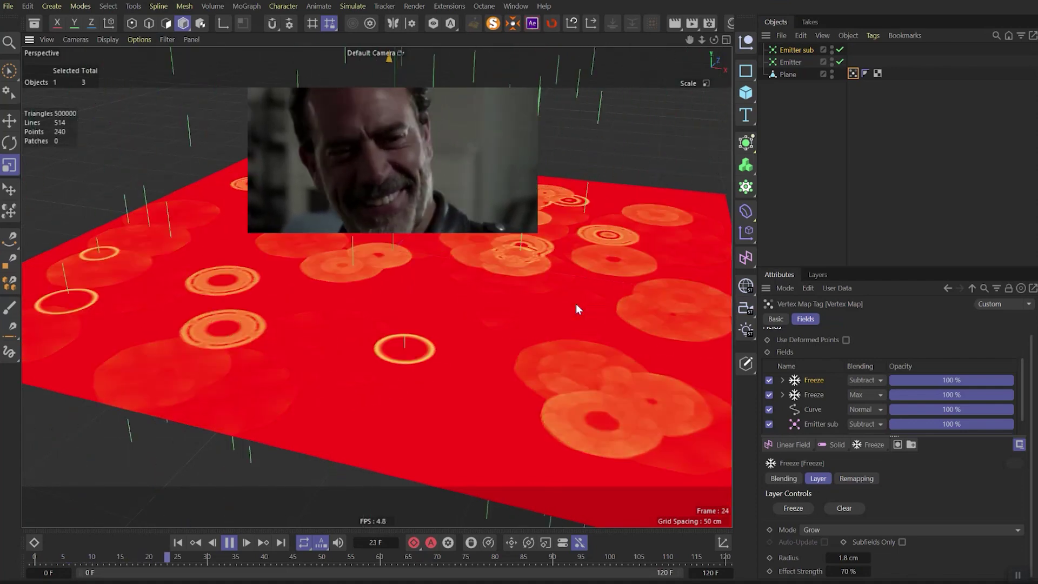
key("shift+f")
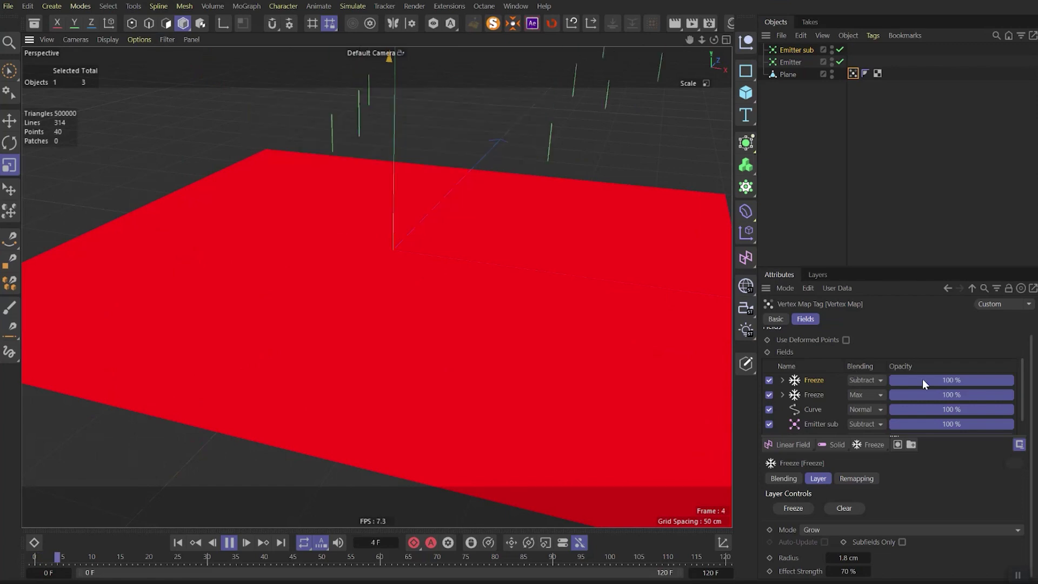
Step: Set the opacity of the Freeze layer with Max blending to 80%, and rewind the playing animation to the first frame
double_click(951, 394)
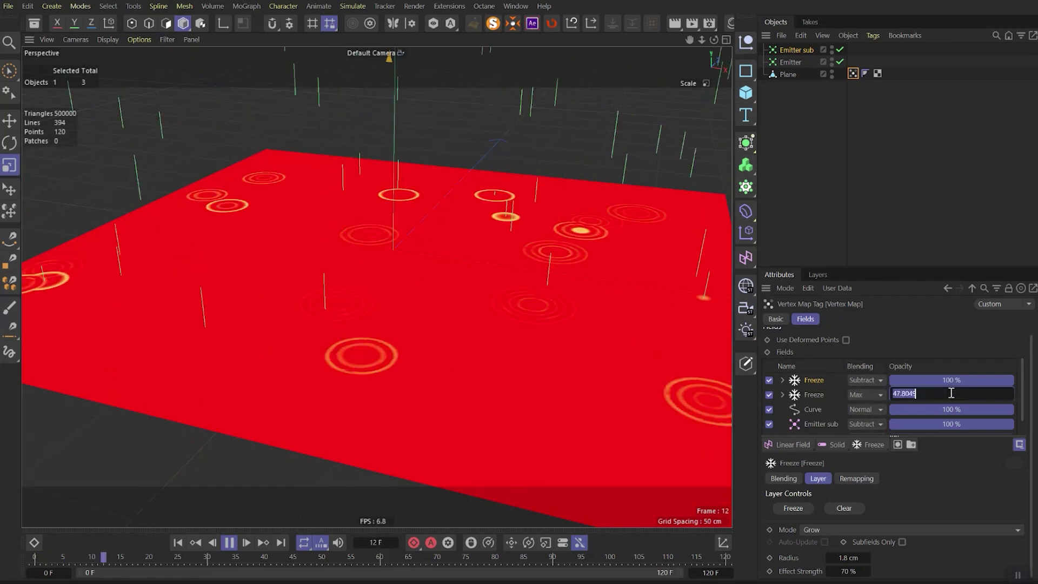
type("80")
key("Return")
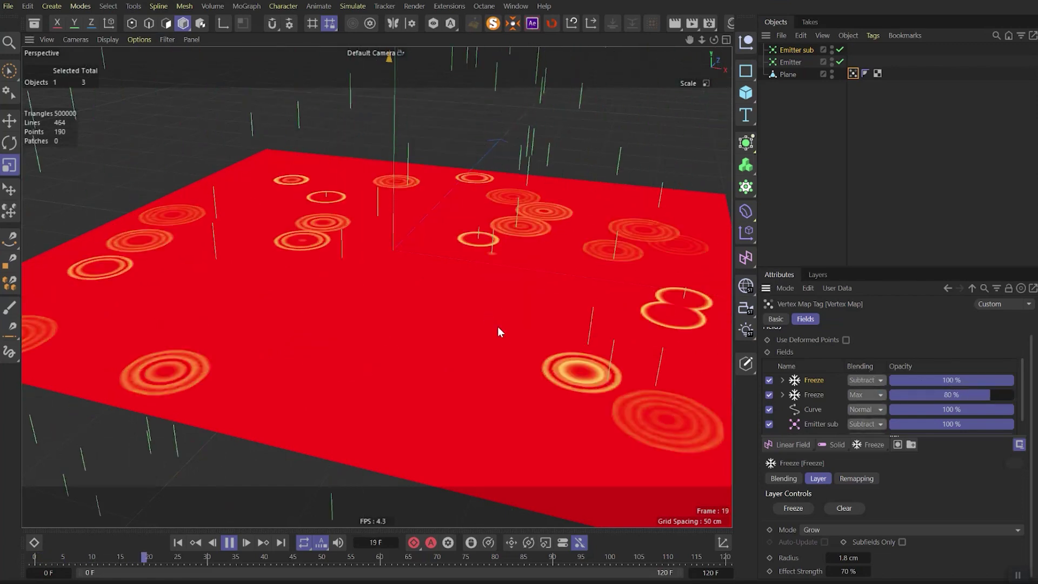
key("F8")
key("shift+f")
Step: Add a Clamp modifier layer above the Freeze layers with Screen blending and play the animation
left_click(876, 444)
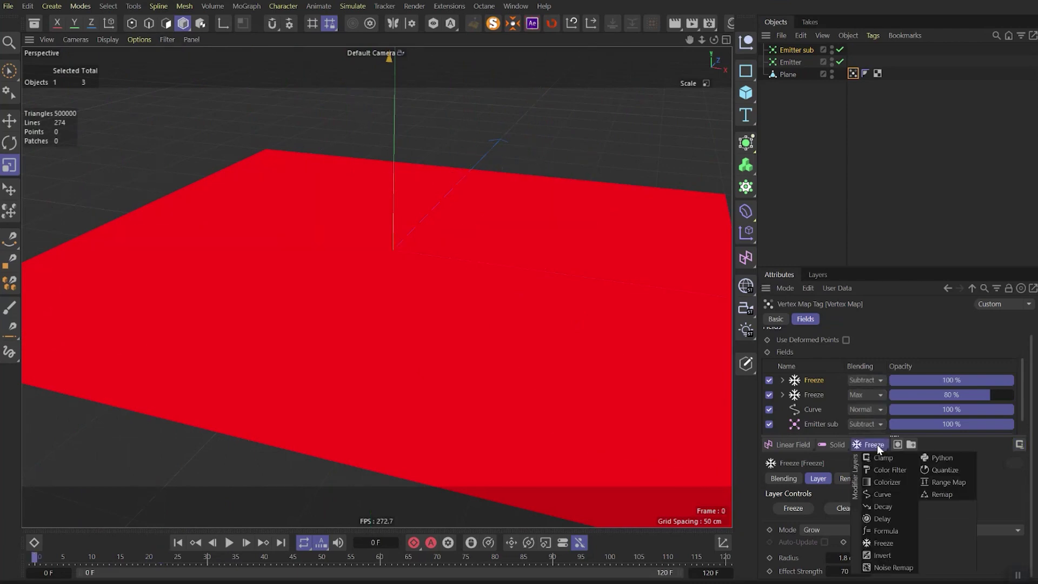
left_click(880, 459)
left_click(866, 388)
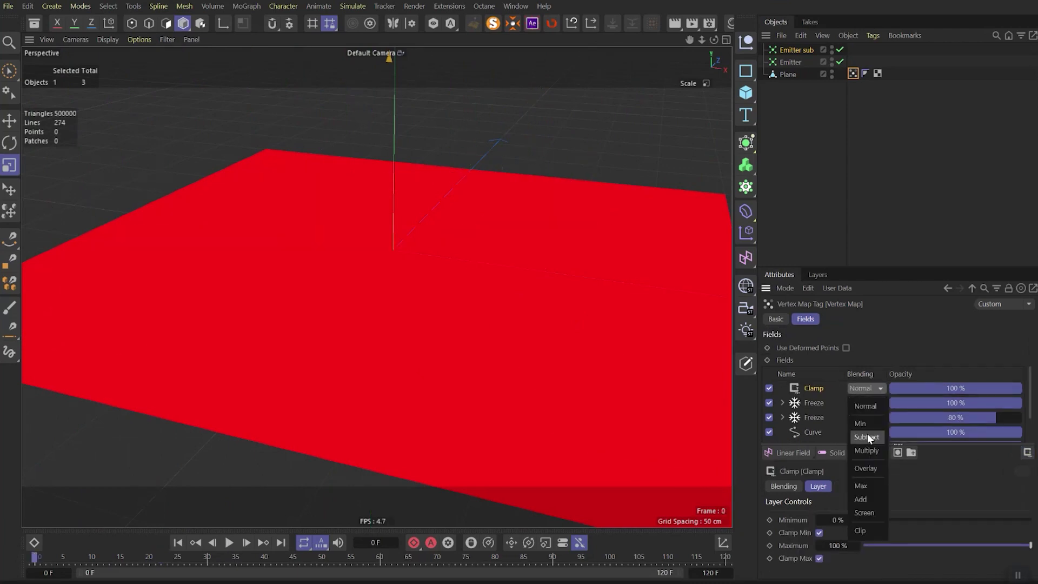
left_click(863, 513)
key("F8")
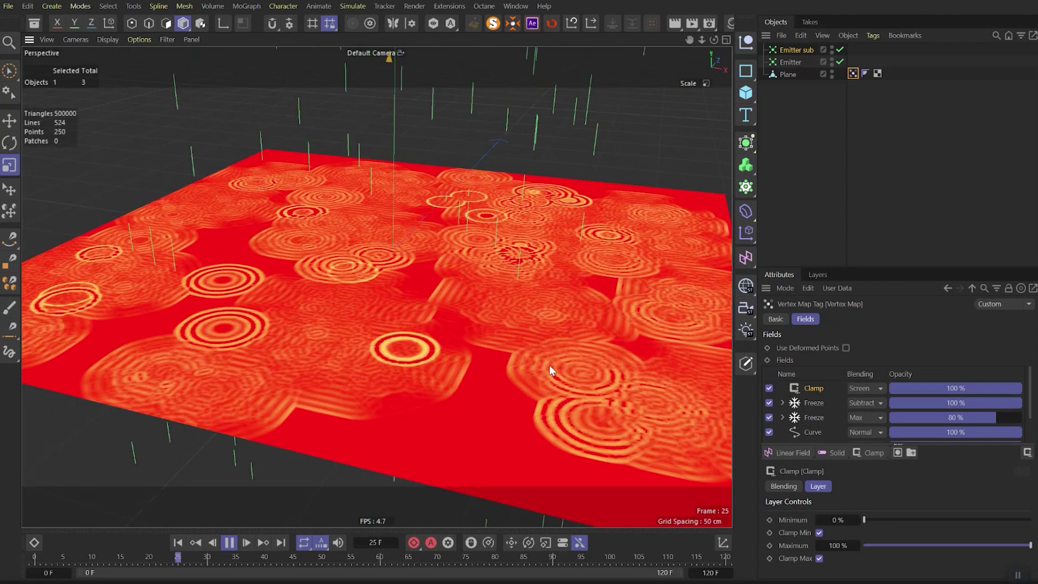
Step: Set the Clamp layer's opacity to 75% and preview the animation
double_click(948, 387)
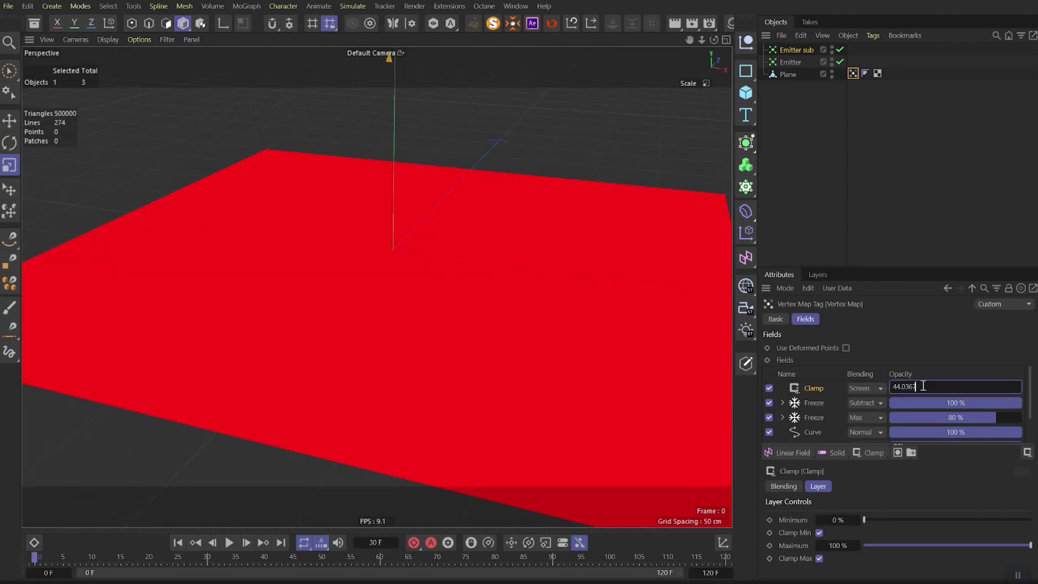
type("75")
key("Return")
key("F8")
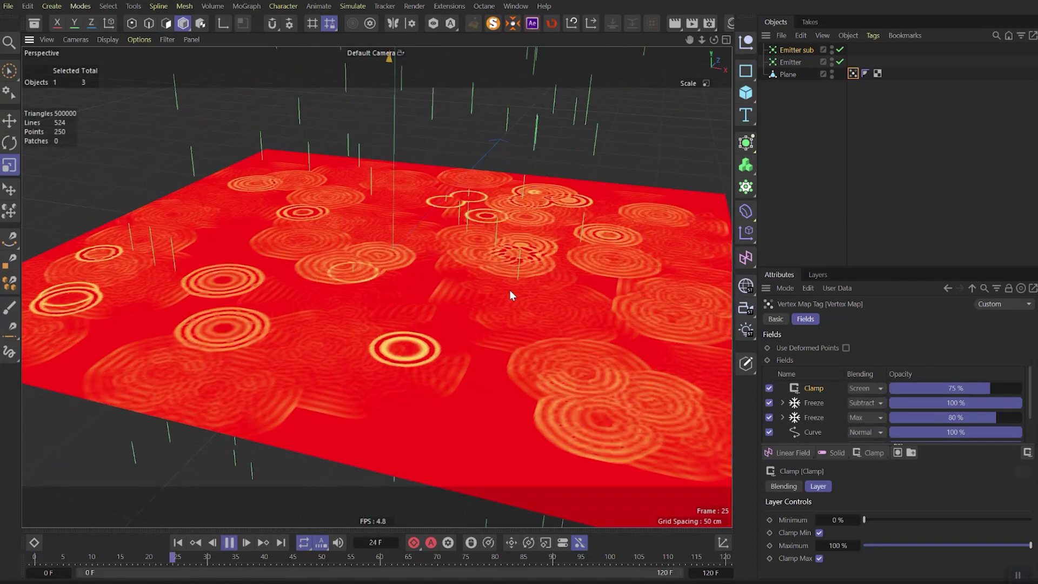
key("F8")
Step: Add a Curve layer above the Clamp, move both curve end points slightly inward, and play the animation
left_click(868, 454)
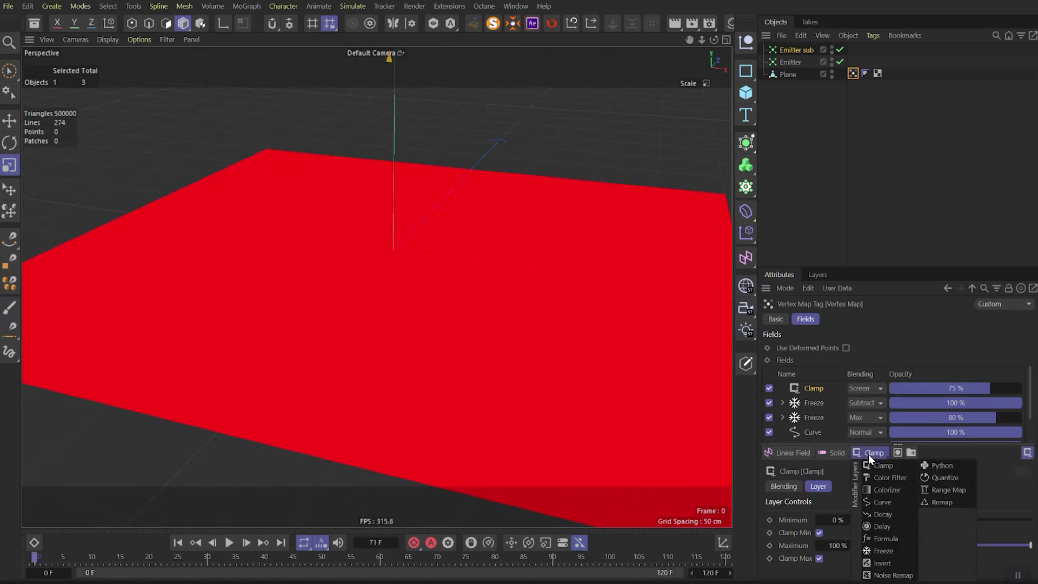
left_click(883, 502)
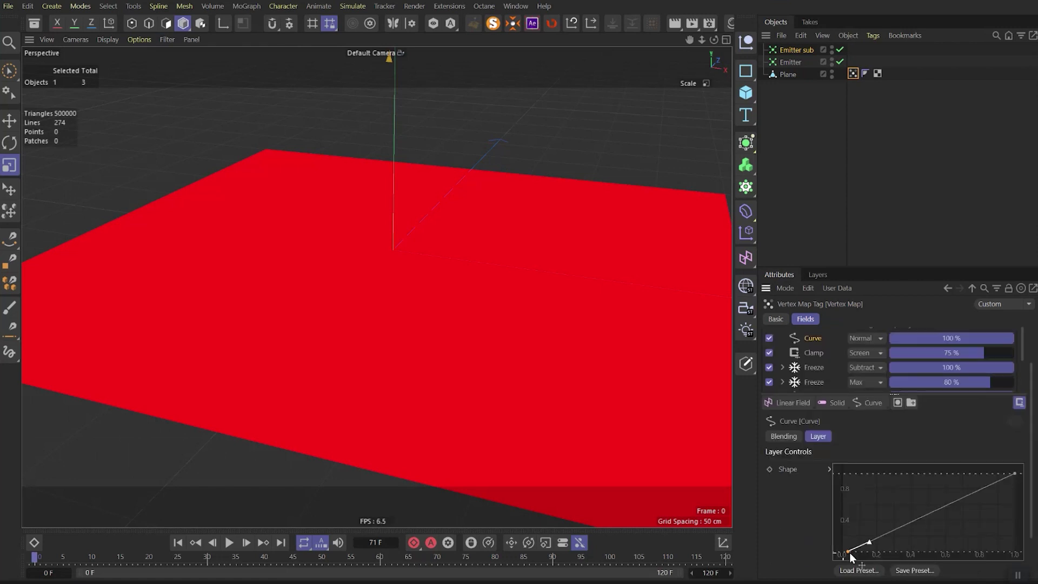
left_click_drag(1015, 474, 992, 471)
key("F8")
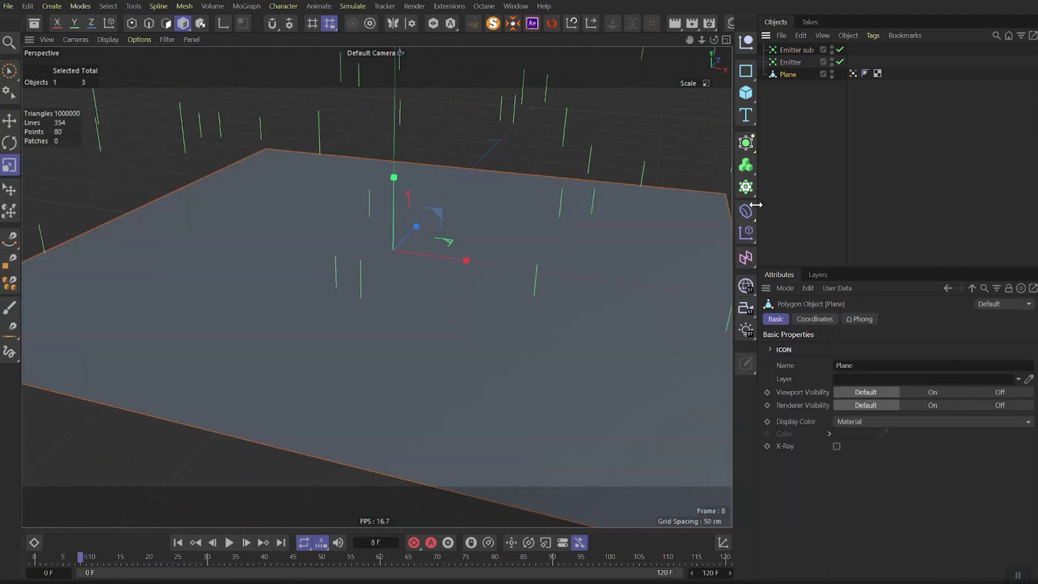
Step: Add a Displacer deformer under the plane and use the plane's vertex map as its field
left_click(747, 212)
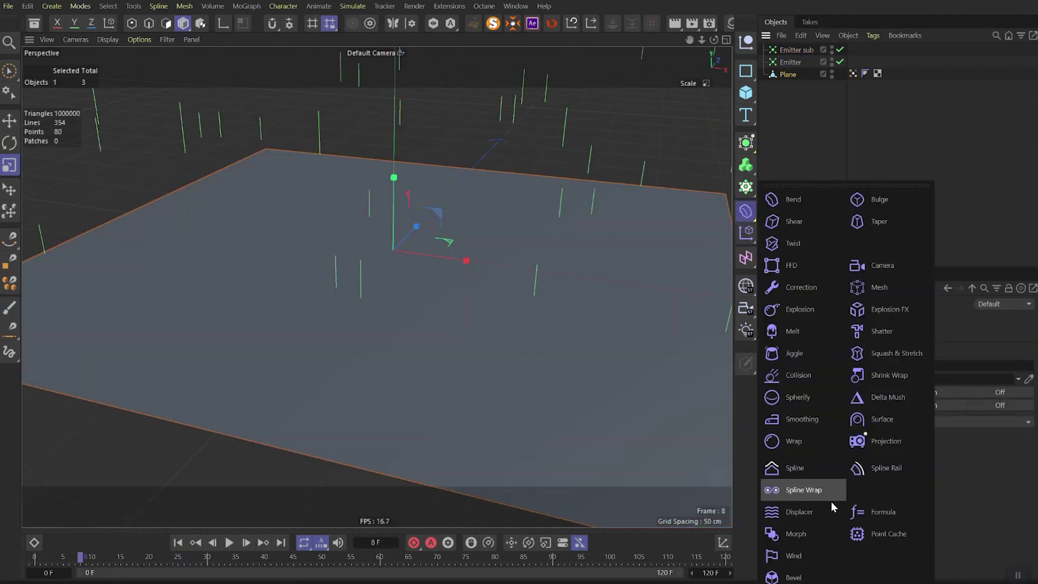
left_click(820, 510)
left_click(924, 319)
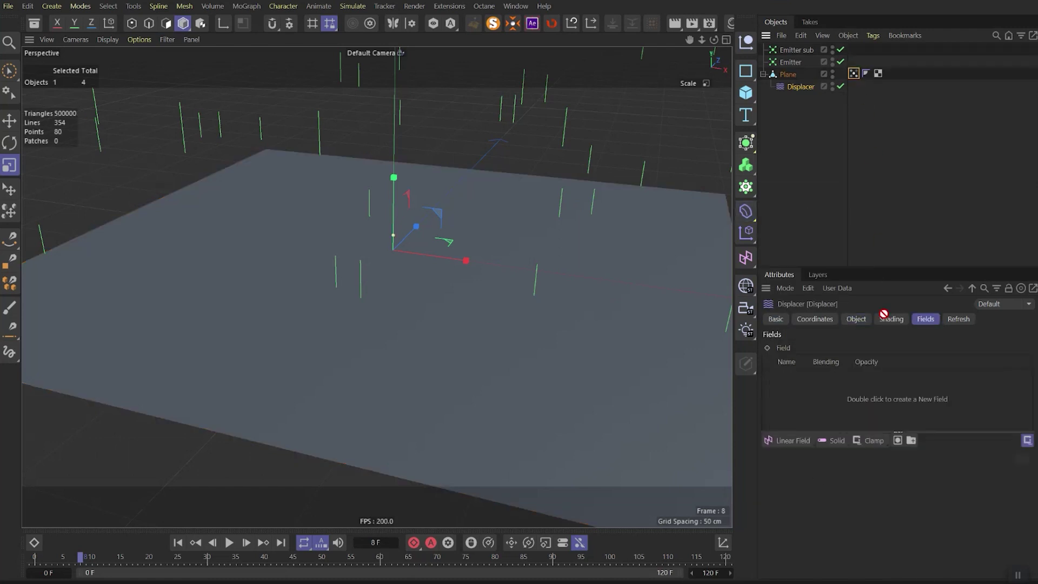
left_click_drag(884, 390, 885, 391)
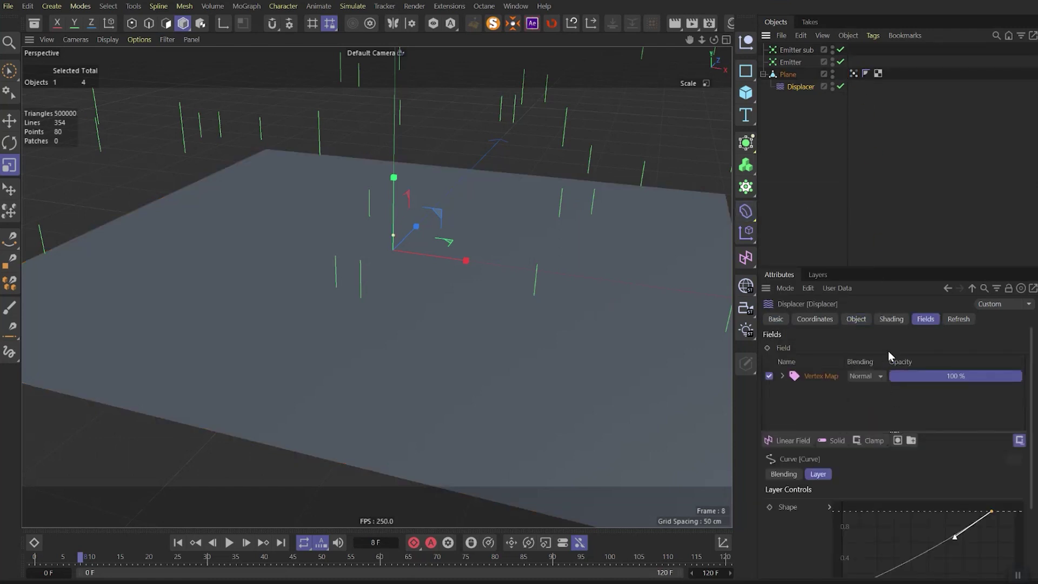
key("F8")
Step: Assign a Color shader to the Displacer's shading and check the shader's white color
left_click(892, 320)
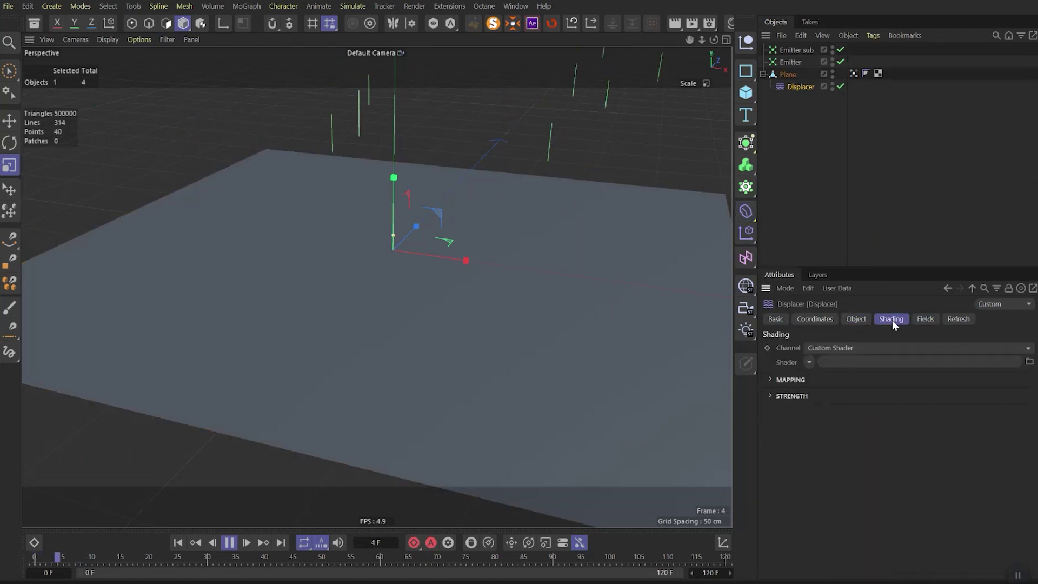
left_click(809, 362)
left_click(841, 118)
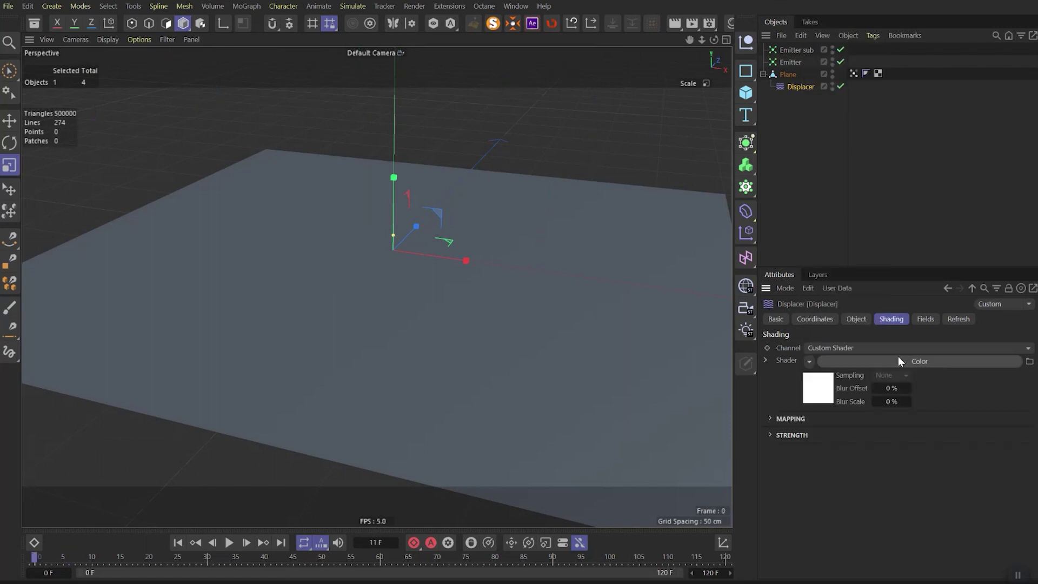
left_click(897, 356)
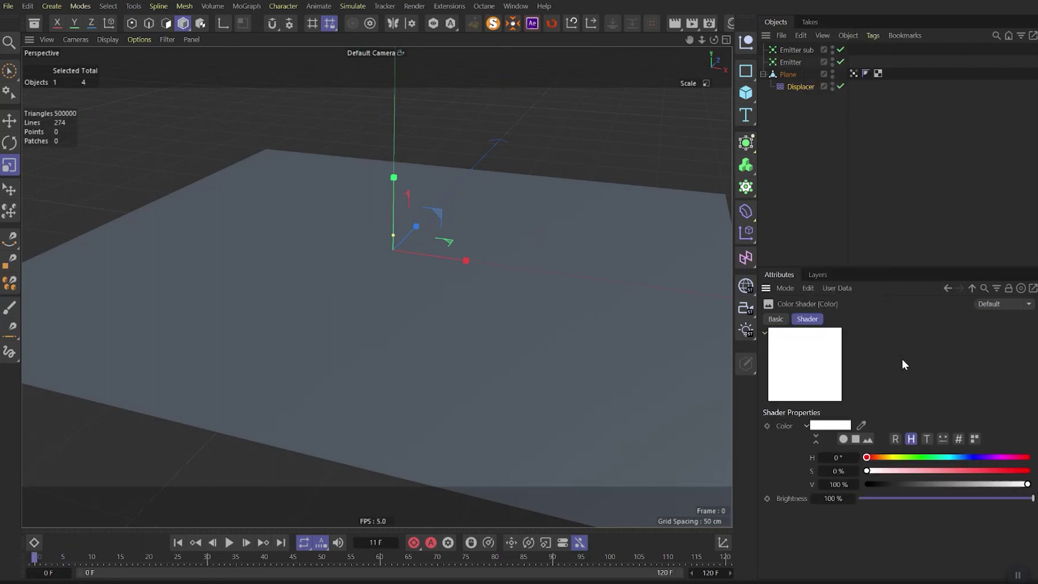
left_click(972, 285)
Step: Preview the displaced plane in playback and set the Displacer's height to 0.5 cm
key("F8")
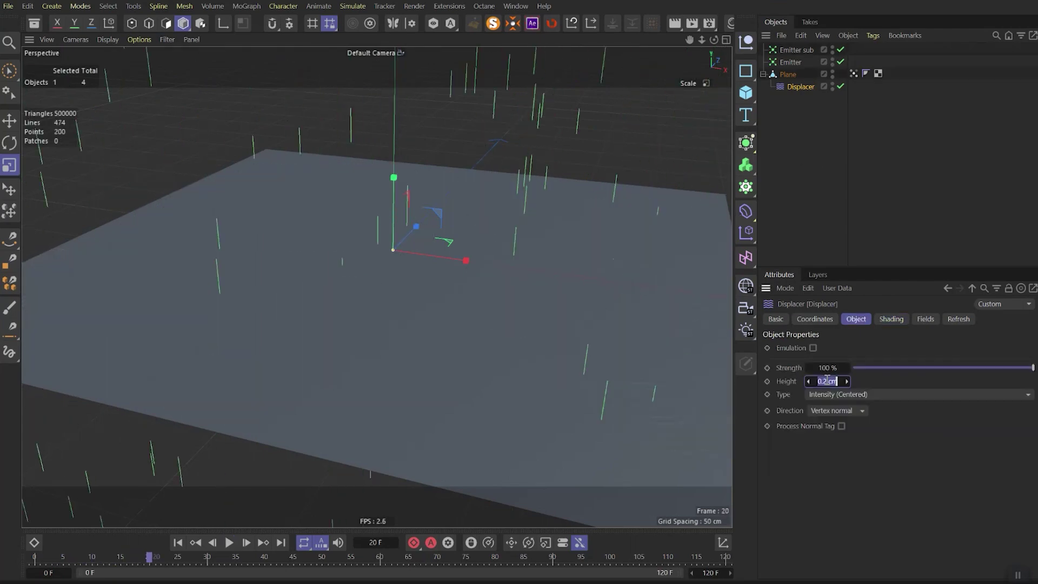
left_click_drag(828, 381, 824, 380)
Step: Add a Smoothing deformer under the plane, alongside the Displacer
left_click(553, 331)
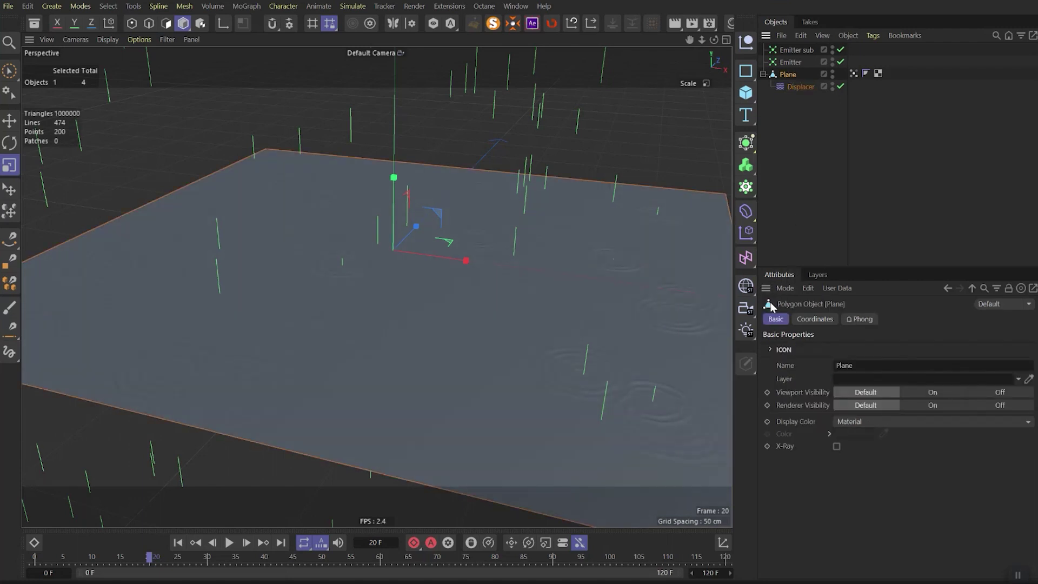
left_click(747, 213)
left_click(785, 418, "shift")
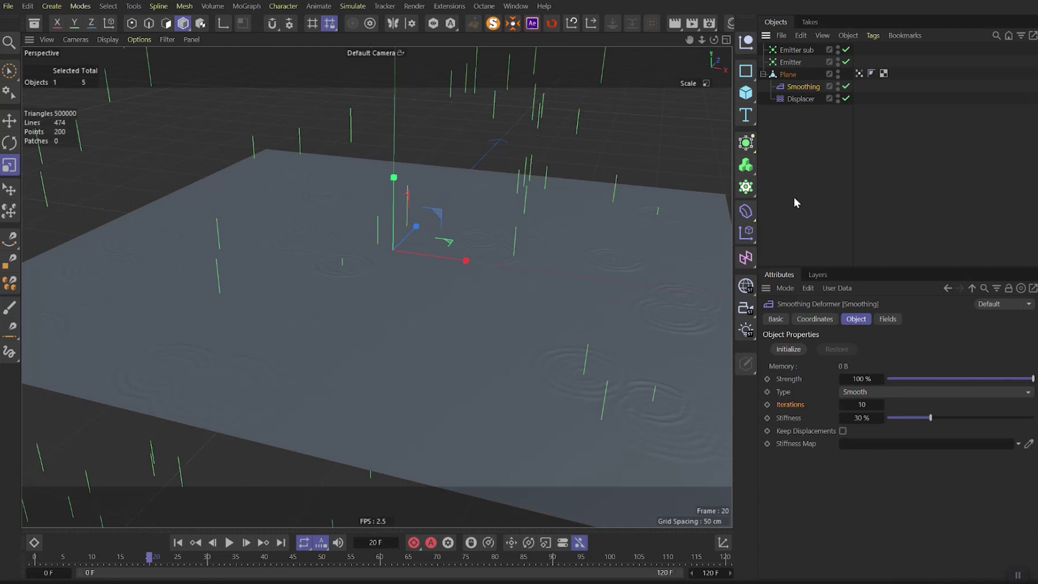
Step: Set the Smoothing deformer's stiffness and strength both to 50%, and play the animation
left_click_drag(863, 418, 868, 439)
key("Return")
double_click(864, 378)
type("50")
key("Return")
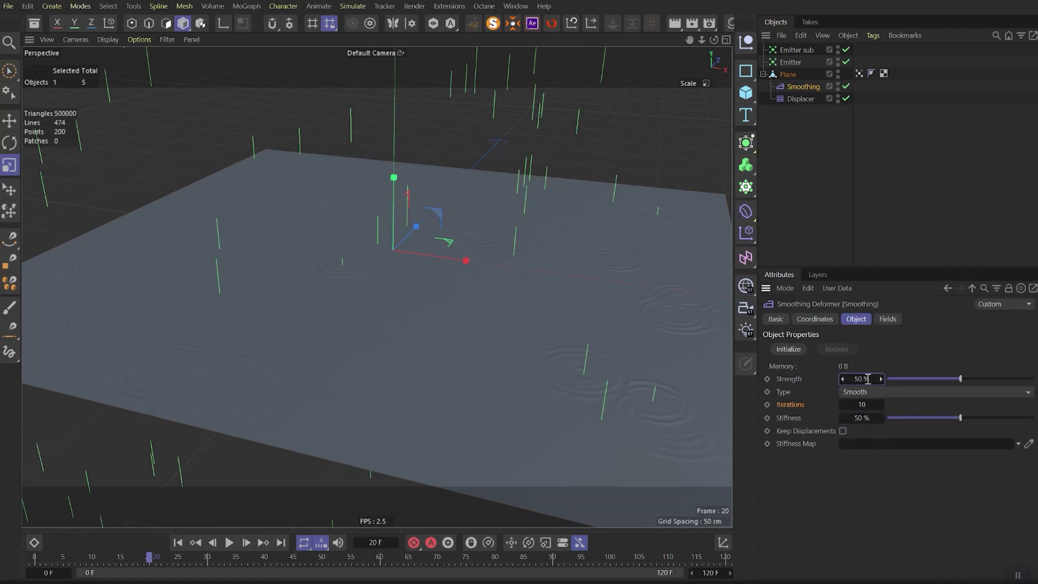
key("F8")
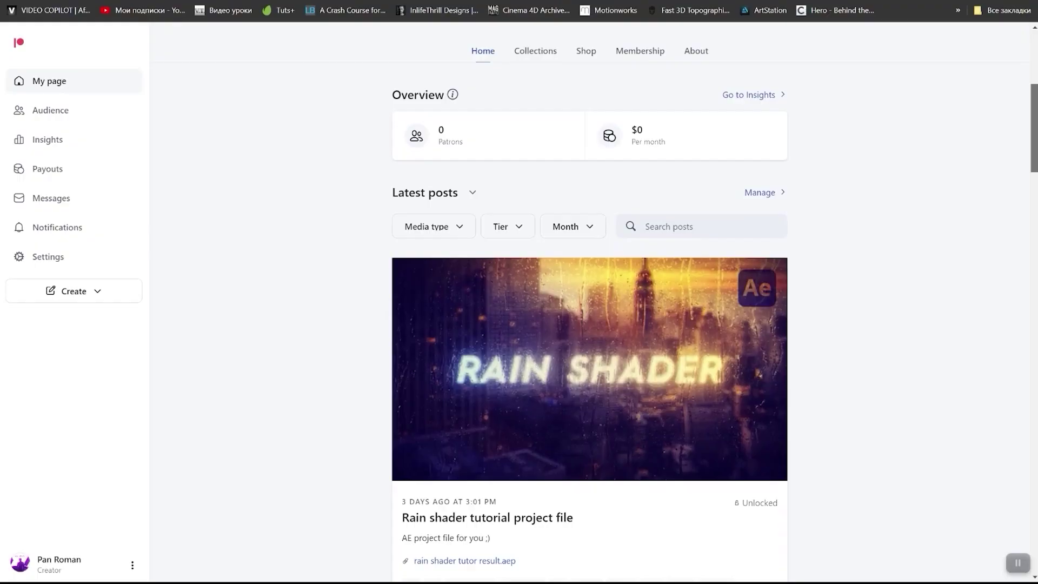
Step: Look through the latest posts on the Patreon creator page in the browser
scroll(589, 302, "down", 4)
scroll(589, 303, "down", 10)
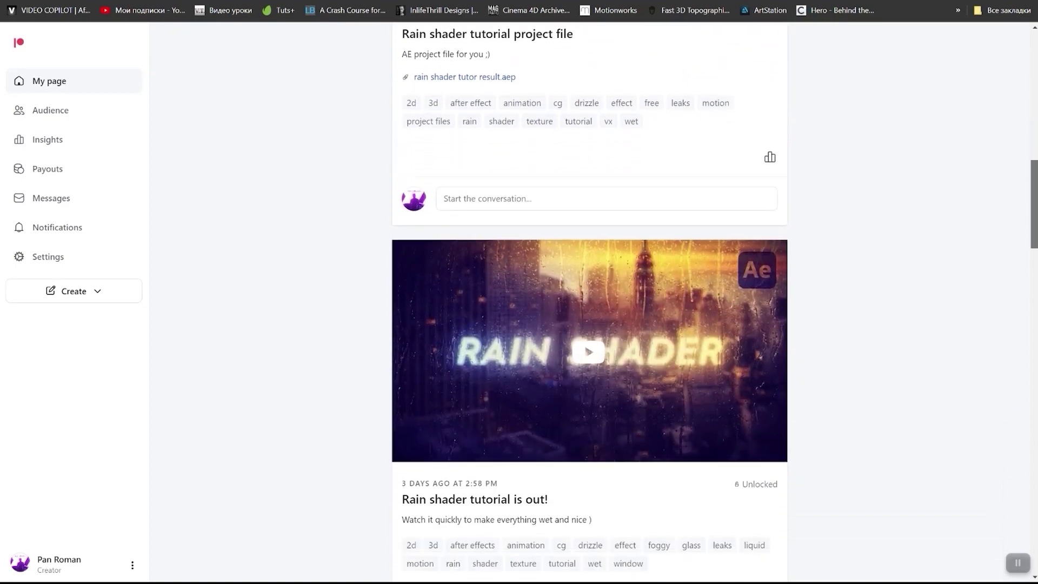
scroll(589, 303, "down", 3)
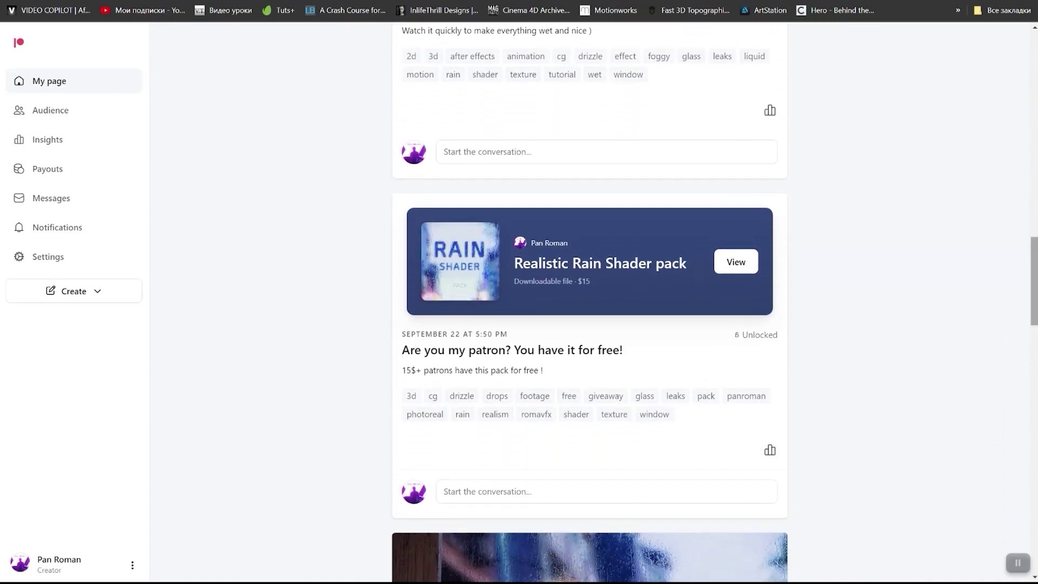